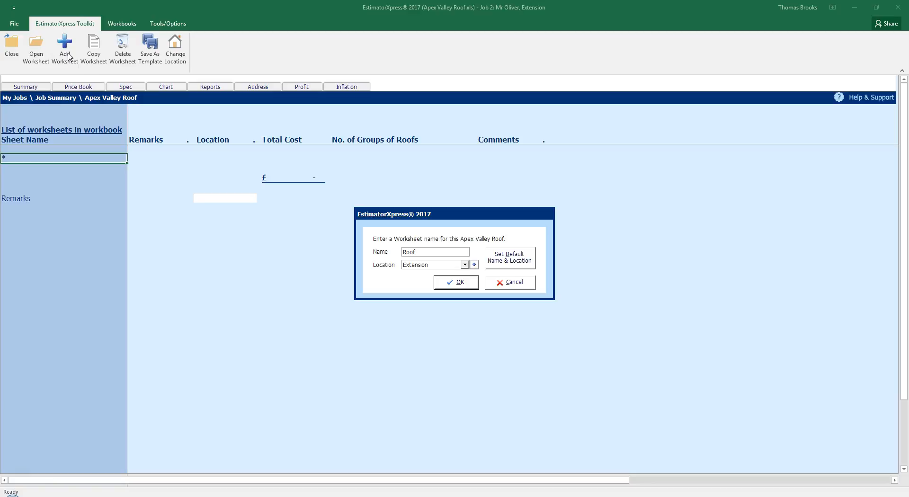
# Create the Roof worksheet for Extension with the 0.300 front wall width and the tiled template with fascias, barge boards, insulation and plastering to ceiling
pyautogui.click(451, 284)
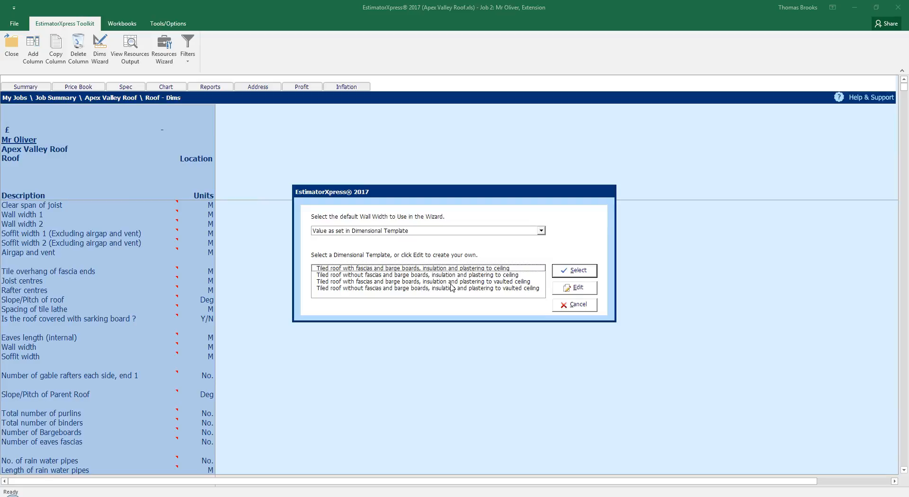
pyautogui.click(541, 230)
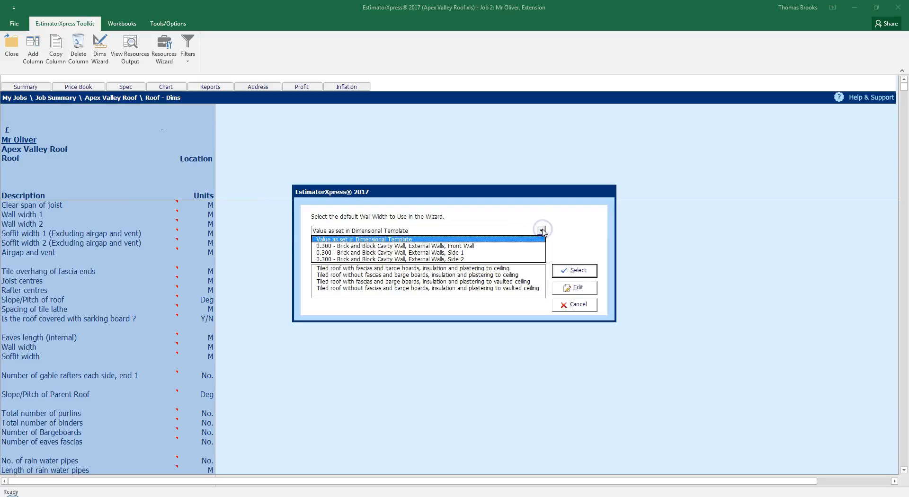
pyautogui.click(498, 247)
pyautogui.click(480, 261)
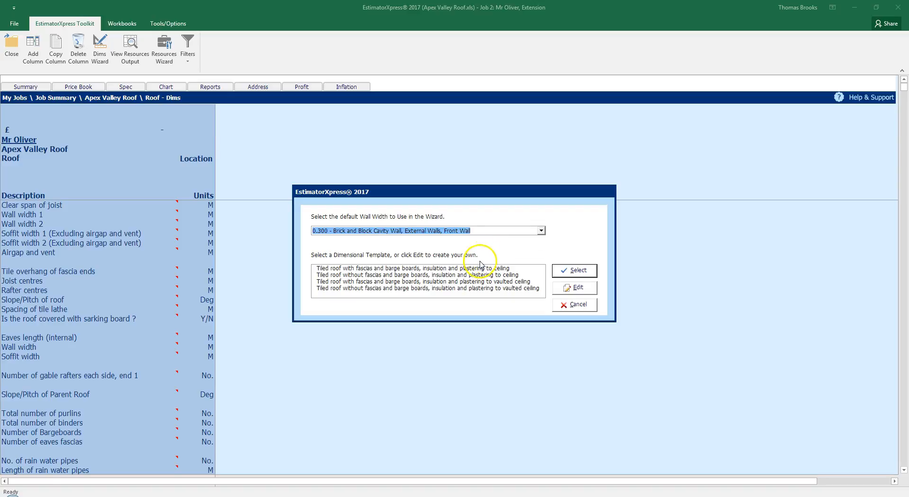
pyautogui.click(503, 260)
pyautogui.click(437, 268)
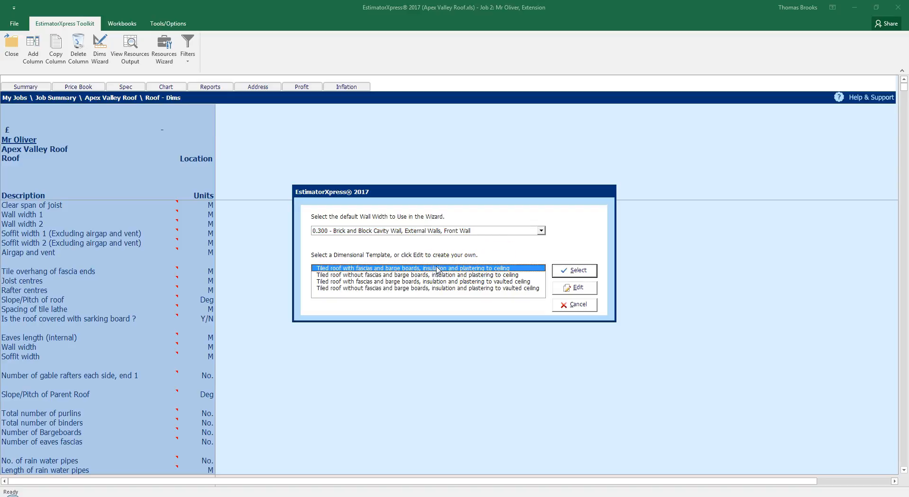
pyautogui.click(571, 273)
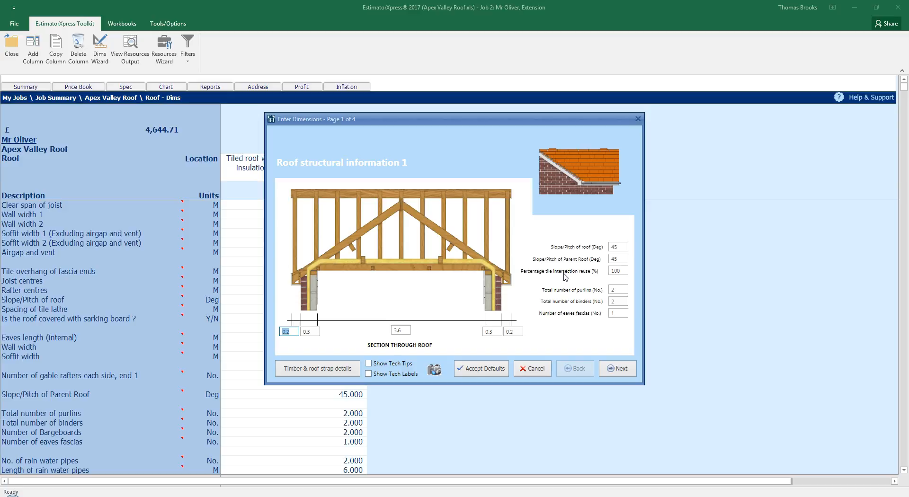
# Show the tech tips and tech labels in the dimensions wizard, and set the clear span of joist to 3.4 m
pyautogui.click(369, 363)
pyautogui.click(368, 374)
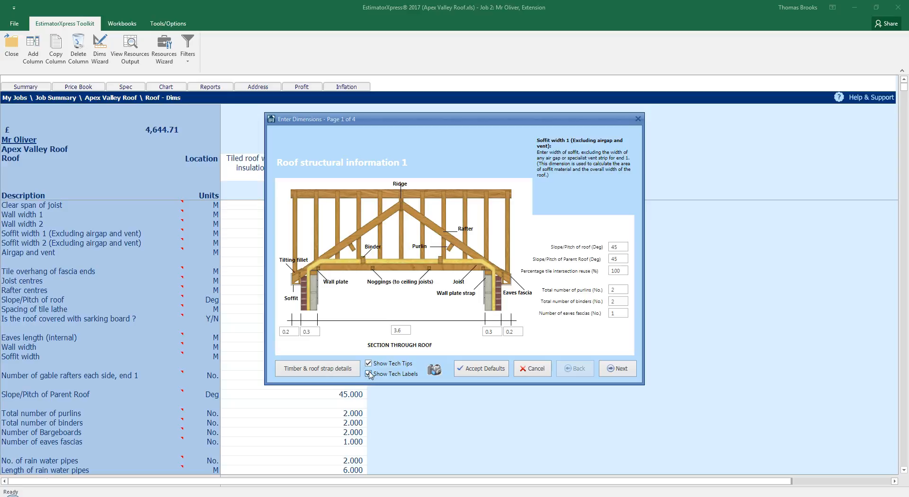
pyautogui.click(292, 331)
pyautogui.click(313, 332)
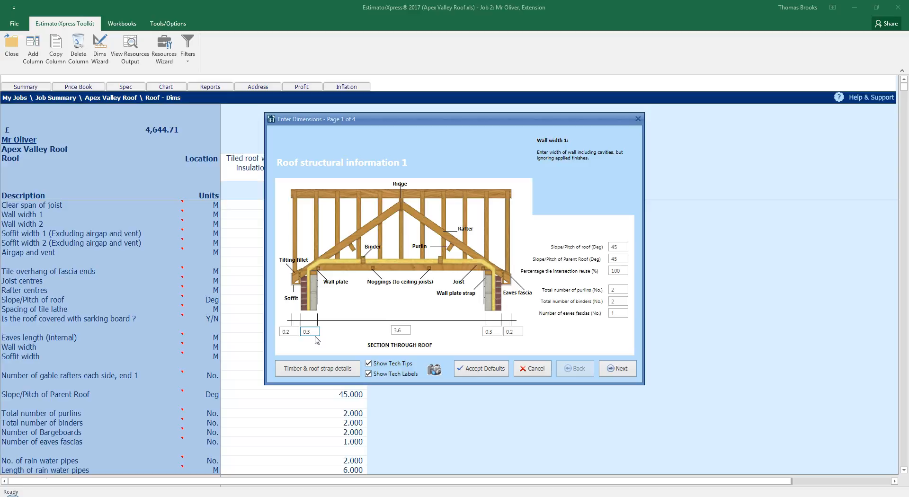
pyautogui.click(403, 330)
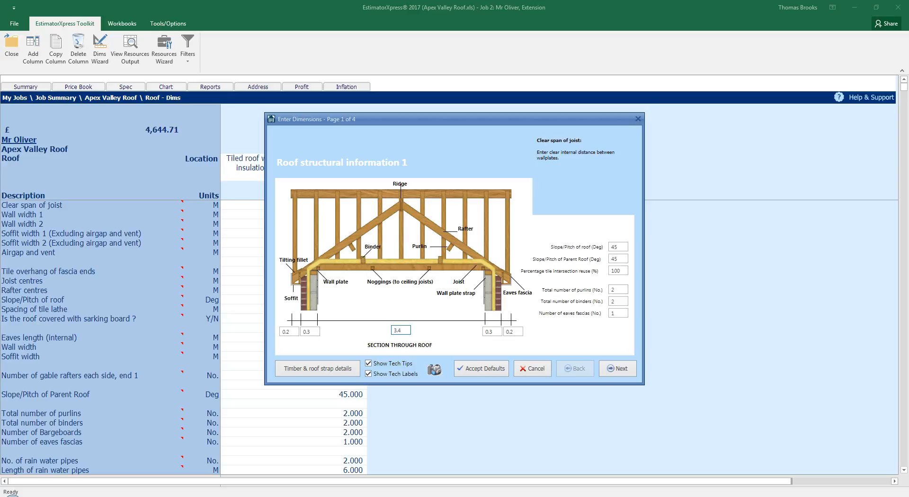
pyautogui.click(498, 334)
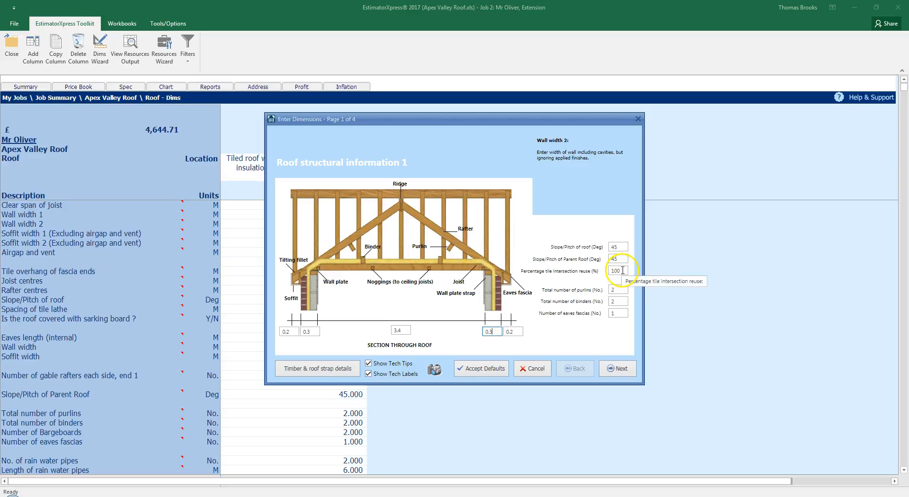
# Set the percentage tile intersection reuse to 75%, and review the additional timber and roof strap details
pyautogui.click(606, 270)
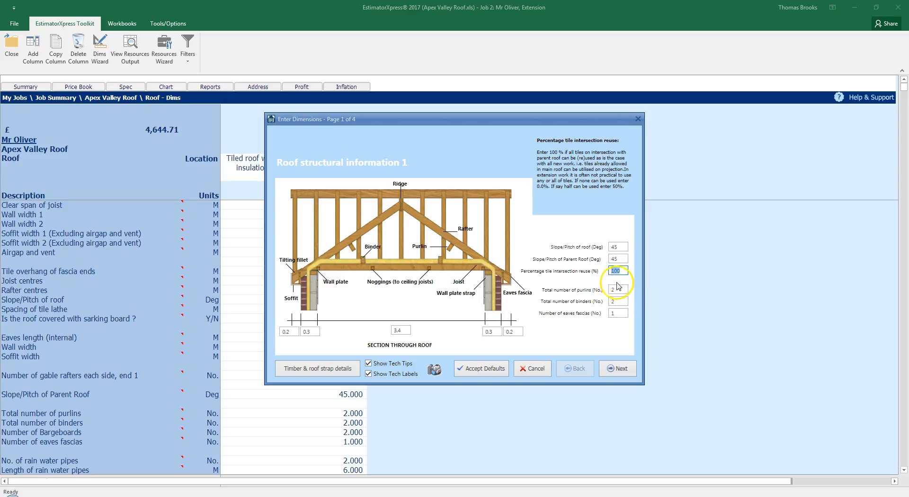
pyautogui.write('75')
pyautogui.click(618, 289)
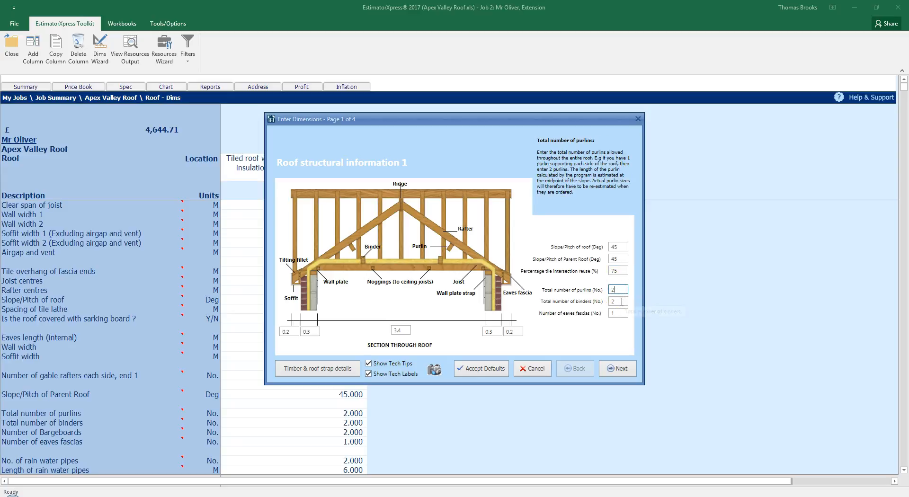
pyautogui.click(621, 301)
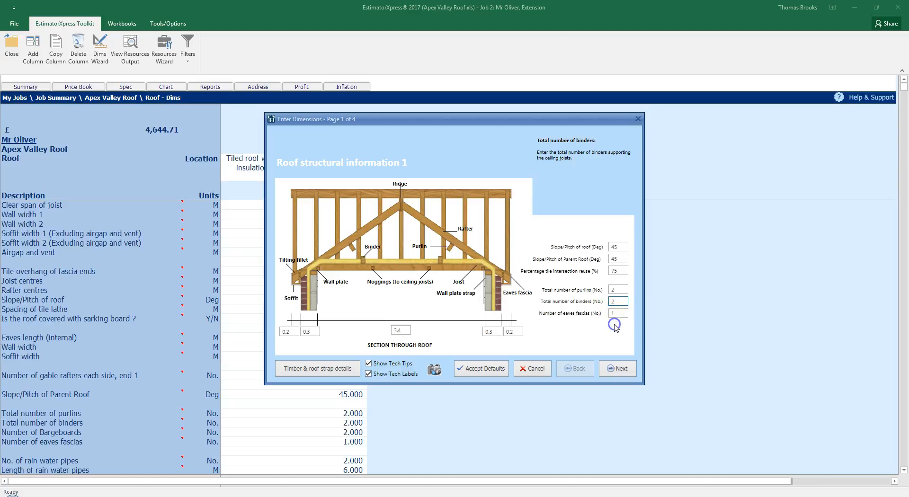
pyautogui.click(334, 369)
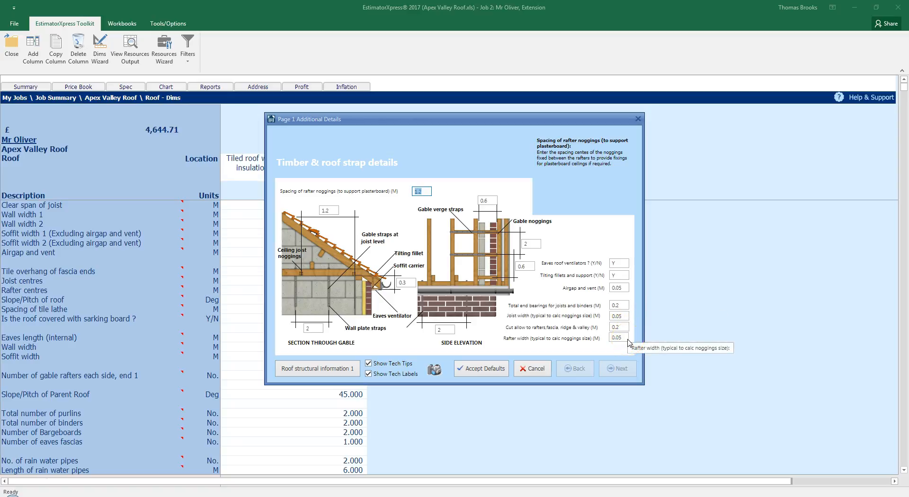
pyautogui.click(335, 372)
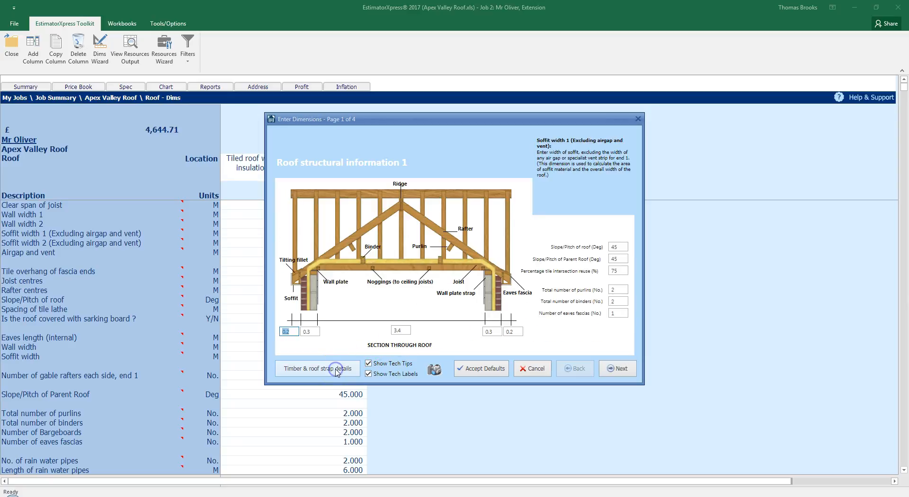
# On the second dimensions page, use an internal eaves length of 2.5 m, a 0.3 m wall width and a 0.15 m soffit width
pyautogui.click(617, 369)
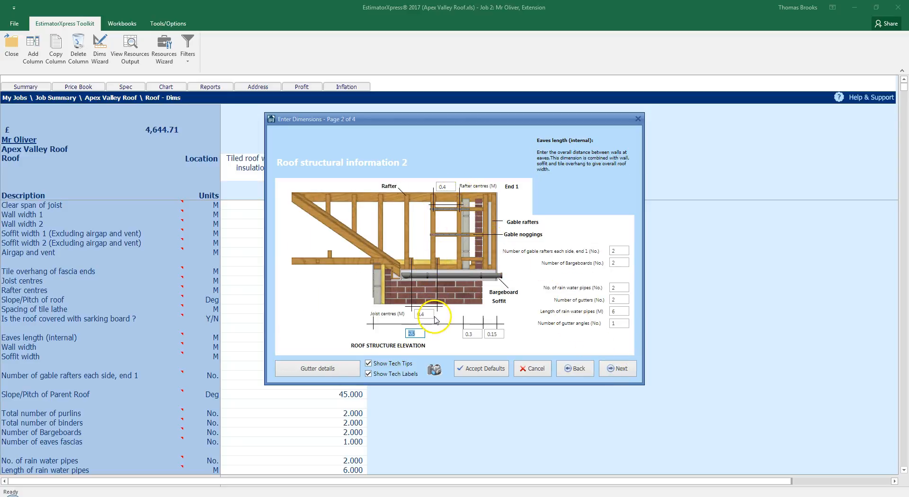
pyautogui.click(420, 334)
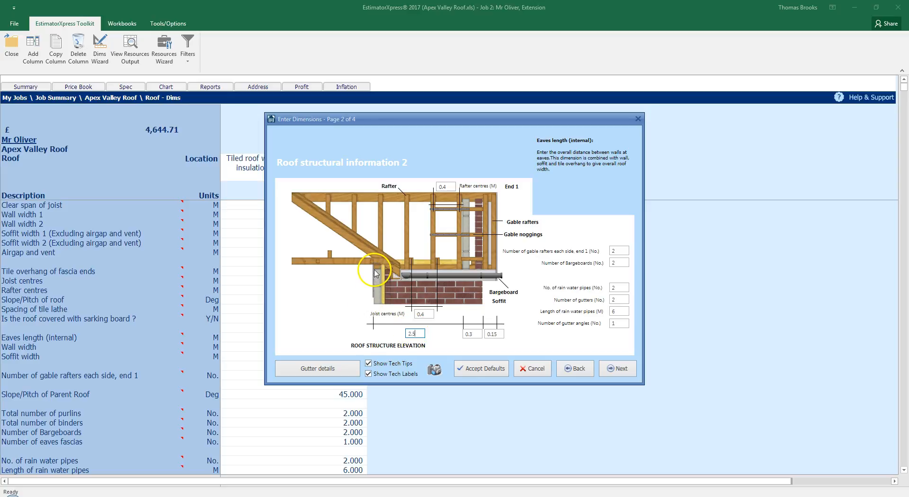
pyautogui.click(421, 331)
pyautogui.click(474, 332)
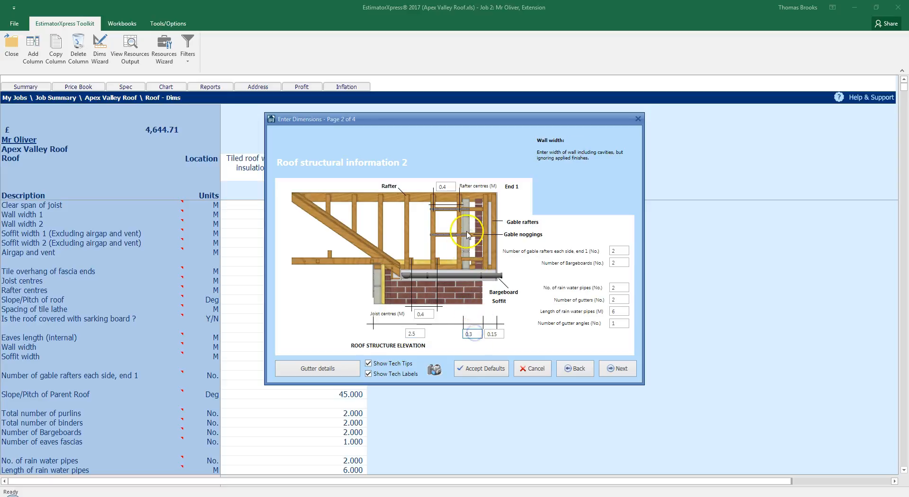
pyautogui.click(500, 334)
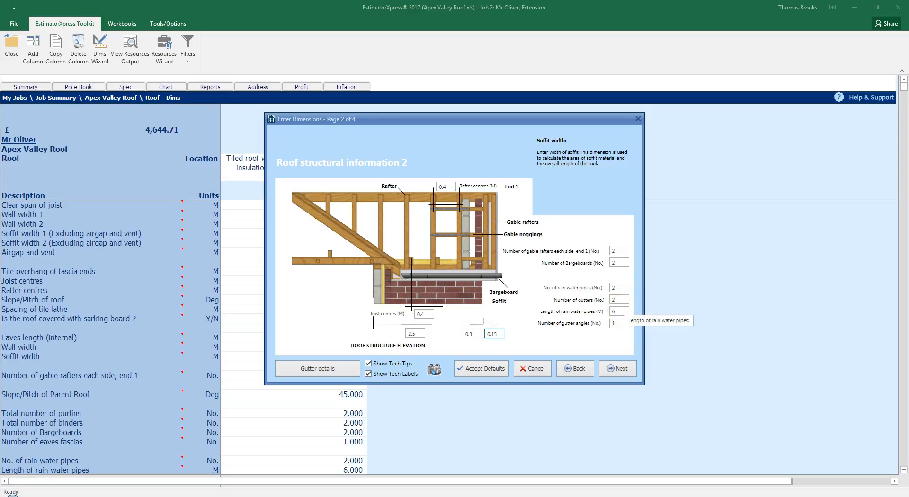
pyautogui.click(621, 325)
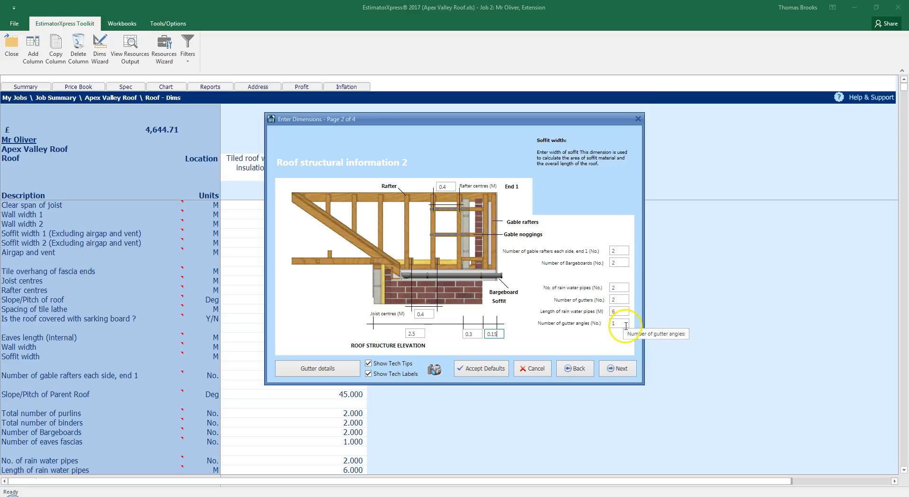
pyautogui.click(623, 322)
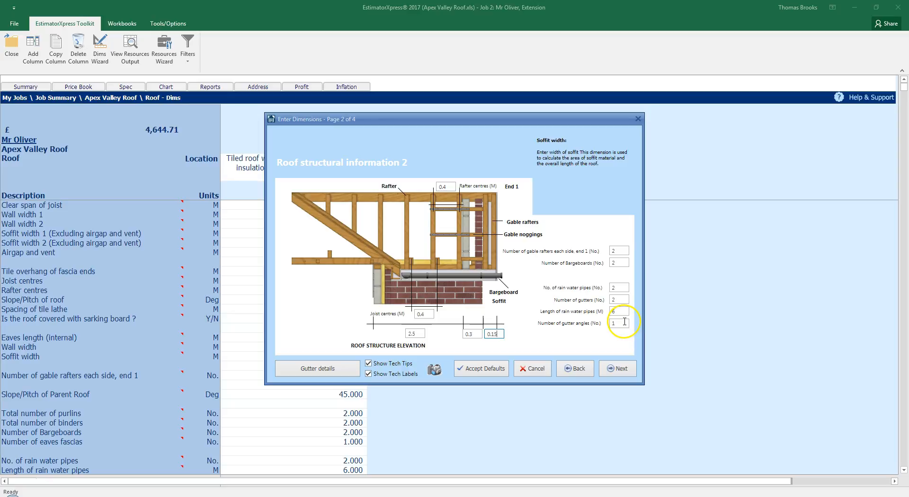
pyautogui.click(619, 319)
# Set the gutter clip fixing centres to 1 m in the additional gutter details and return to the second dimensions page
pyautogui.click(328, 371)
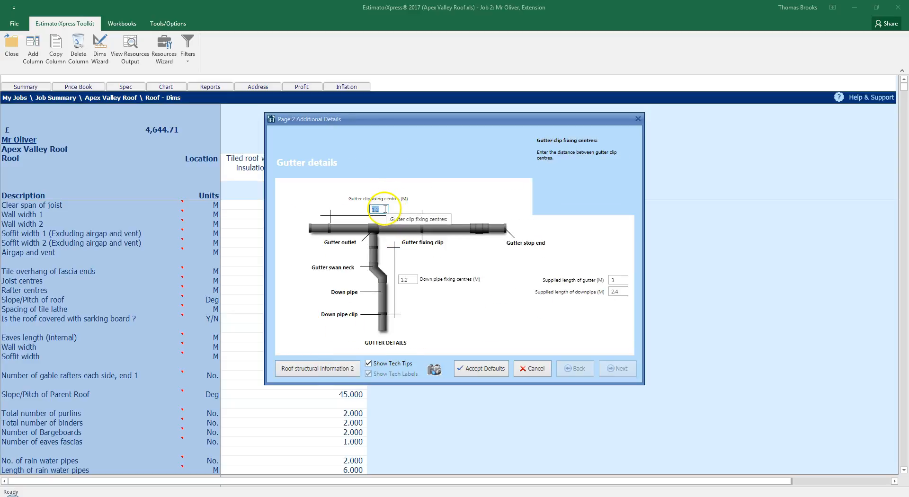
pyautogui.write('1')
pyautogui.click(410, 280)
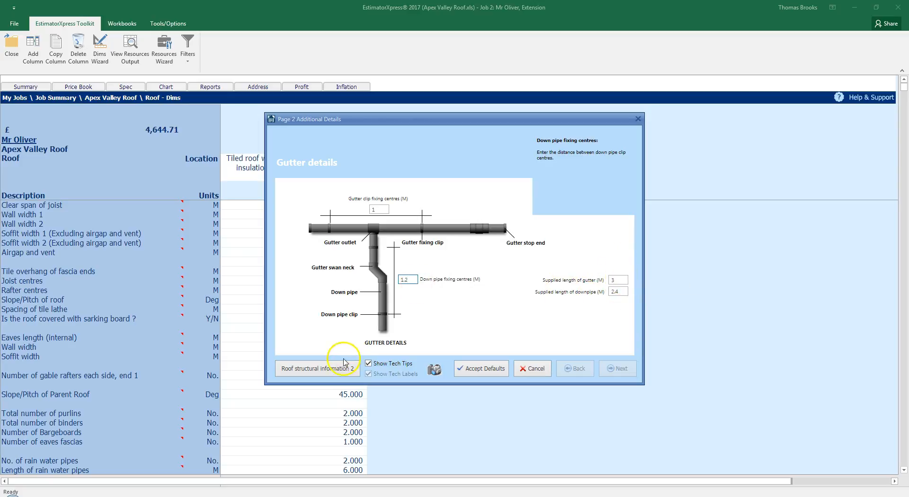
pyautogui.click(334, 373)
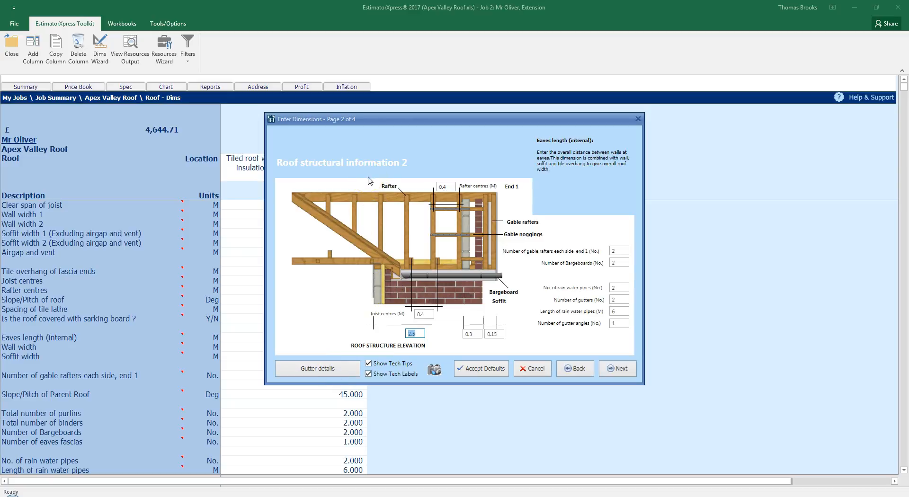
# On the tiling and insulation page, keep gable abutments at 0 and set the spacing of tile lathe to 0.3 m
pyautogui.click(618, 374)
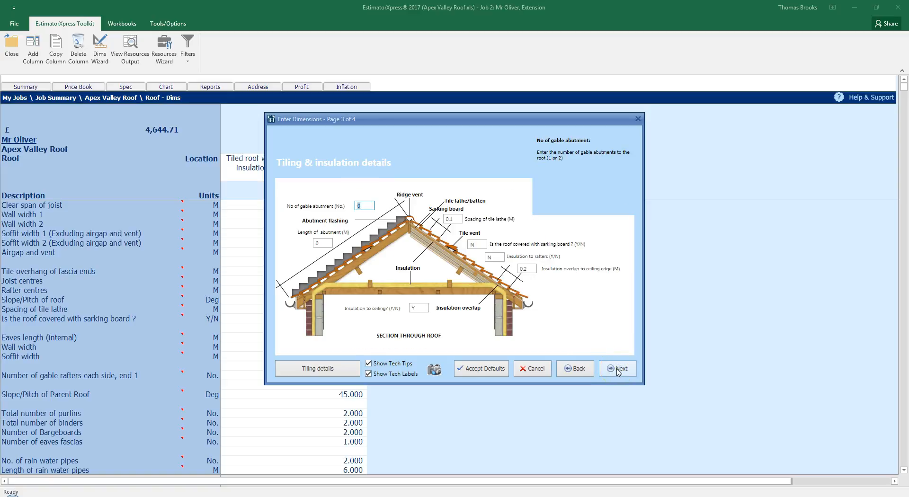
pyautogui.click(374, 206)
pyautogui.click(329, 244)
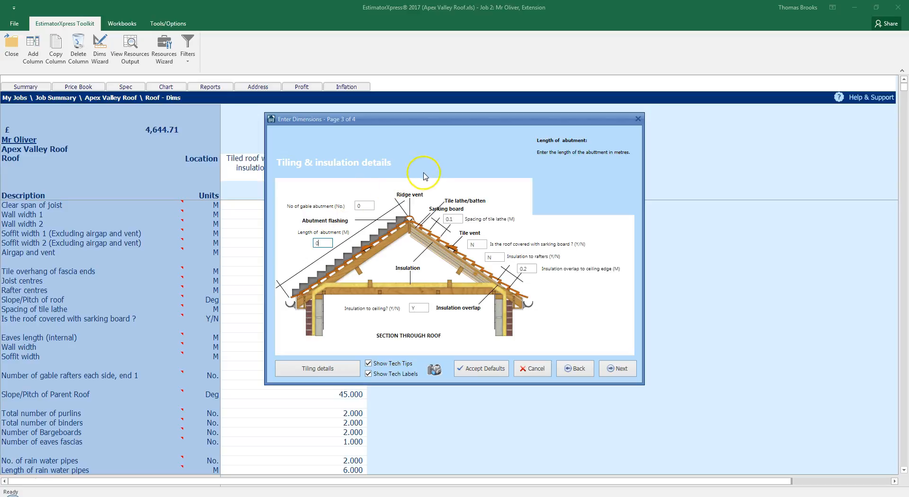
pyautogui.click(458, 219)
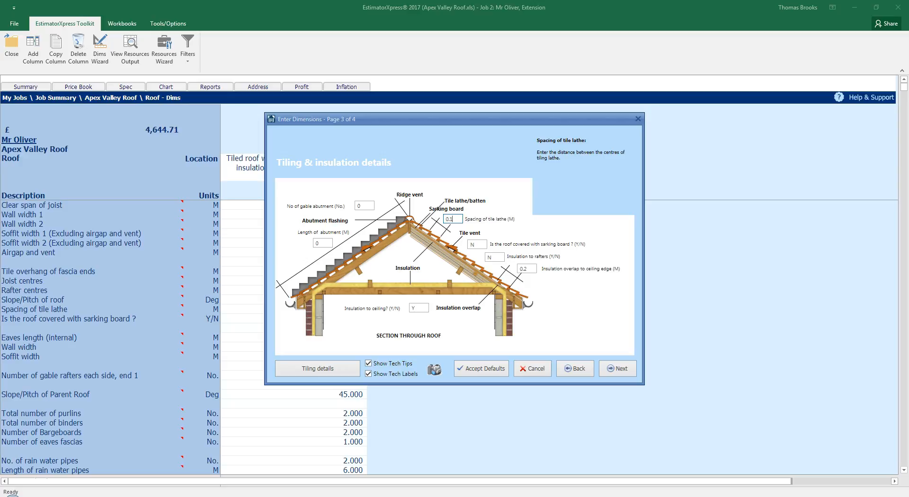
pyautogui.press('BackSpace')
pyautogui.write('3')
# Review the sarking board and the rafter and ceiling insulation settings, plus the additional tiling details
pyautogui.click(481, 245)
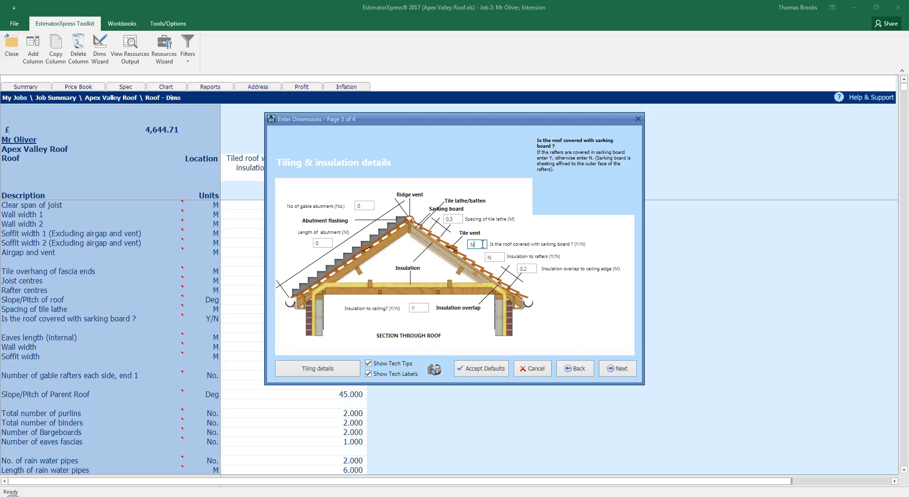
pyautogui.click(494, 256)
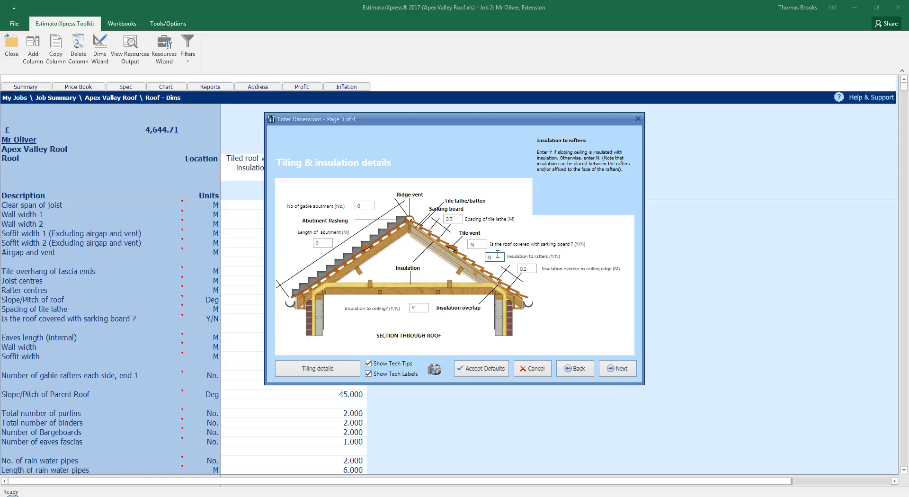
pyautogui.click(530, 268)
pyautogui.click(419, 307)
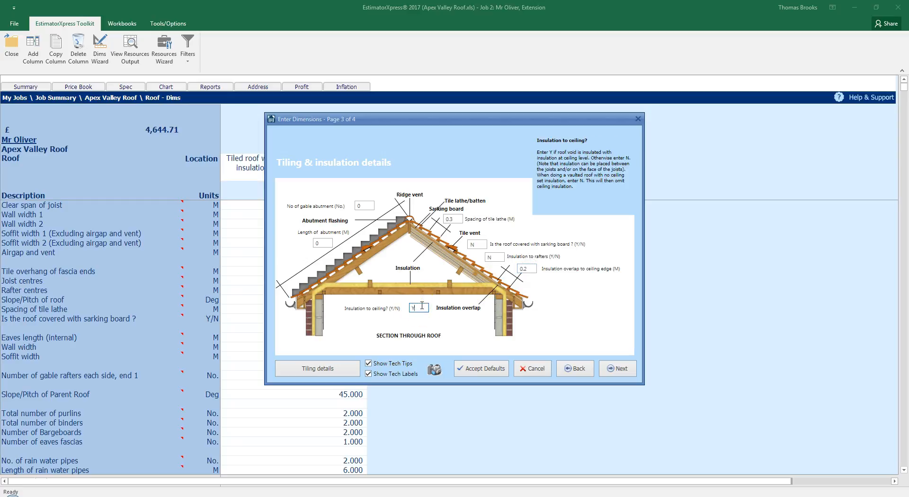
pyautogui.click(442, 290)
pyautogui.click(332, 369)
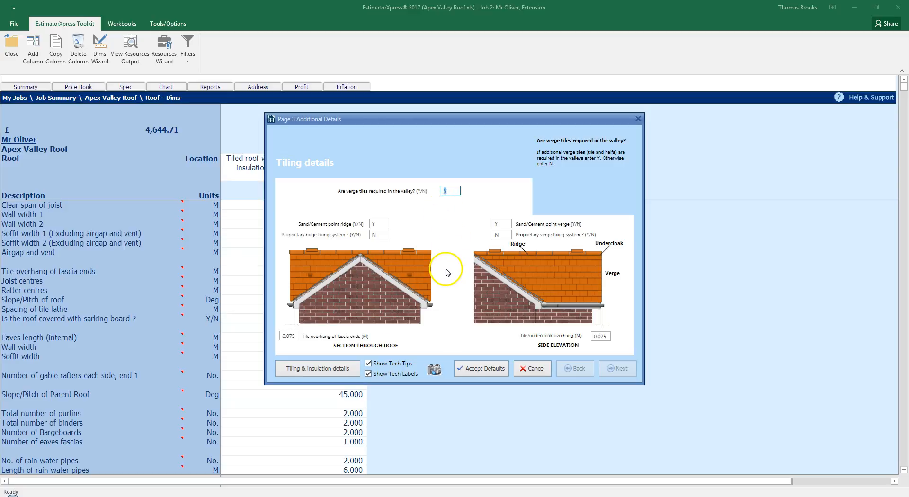
pyautogui.click(330, 369)
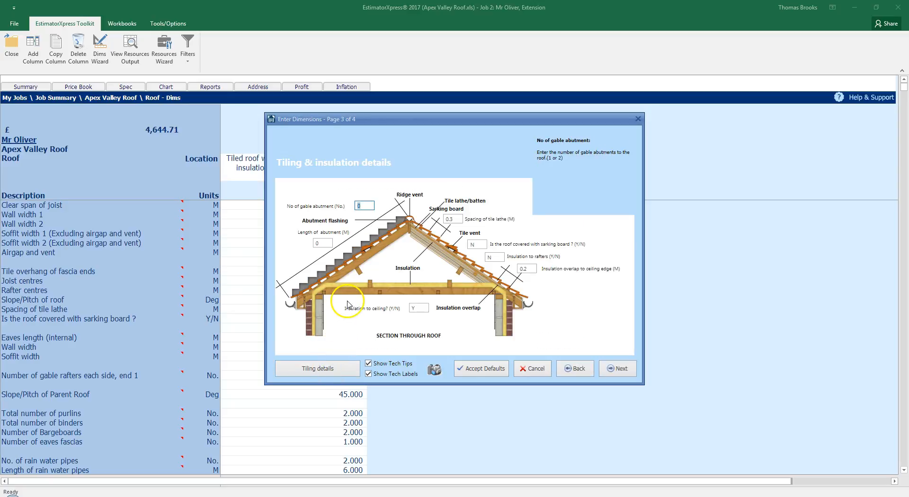
# Accept the roof finishes with the ceiling plastered and decorated, and finish the dimensions wizard
pyautogui.click(618, 368)
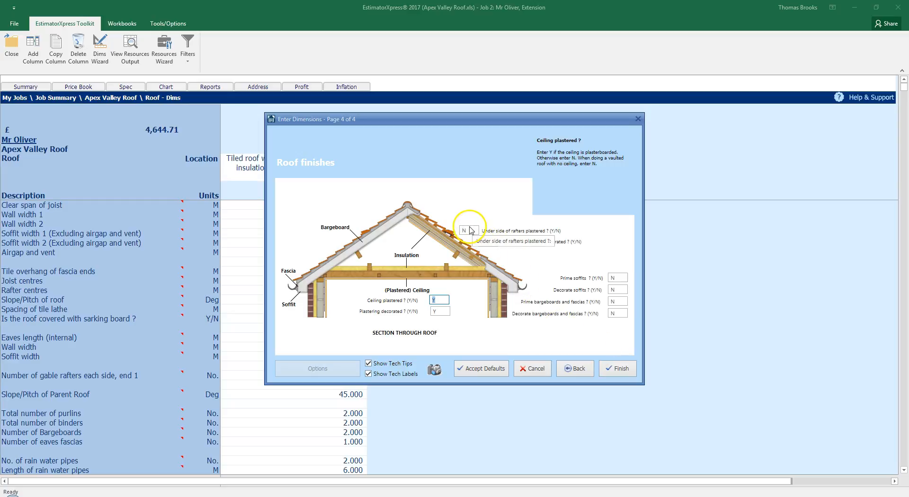
pyautogui.click(496, 256)
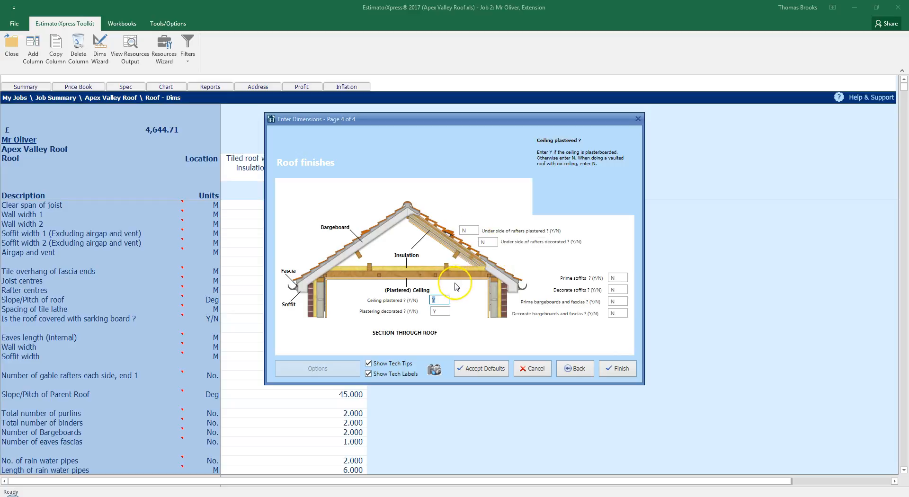
pyautogui.click(444, 310)
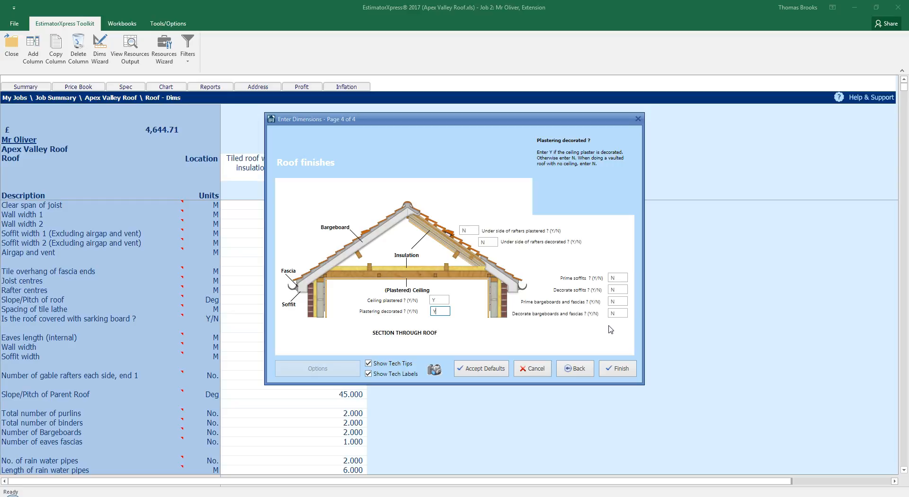
pyautogui.click(618, 370)
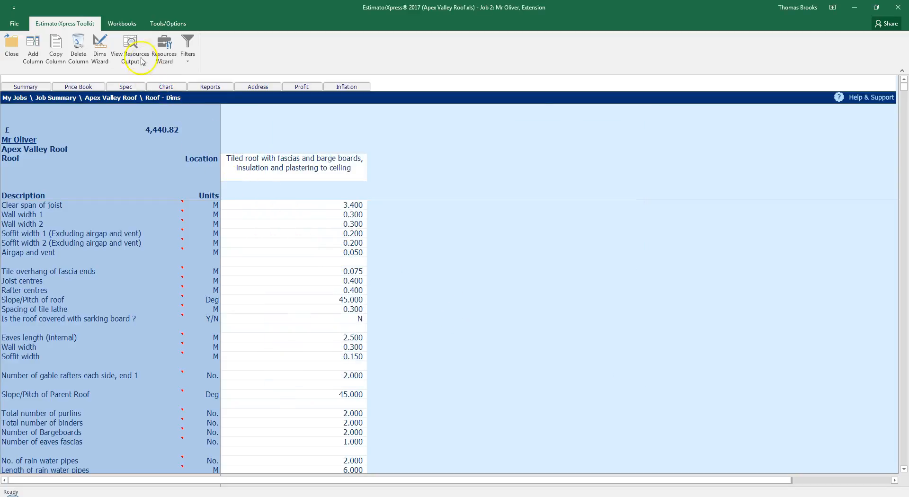
# Open the roof's resources output and turn on Highlight Selected Line, trying it on several timber rows down to the valley lay boards
pyautogui.click(130, 43)
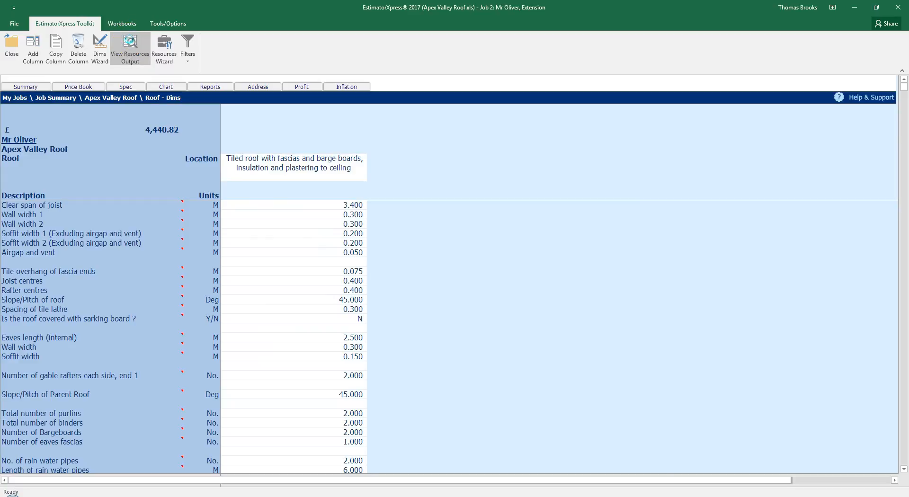
pyautogui.click(239, 188)
pyautogui.click(249, 204)
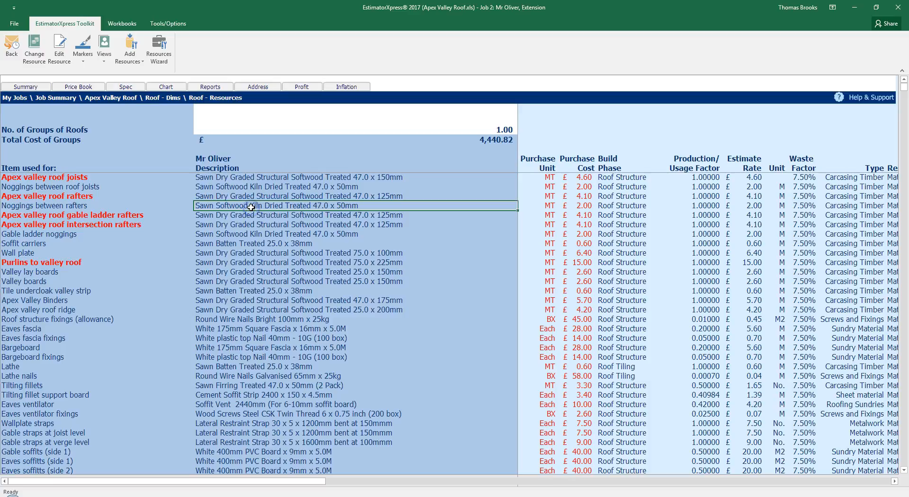
pyautogui.click(104, 59)
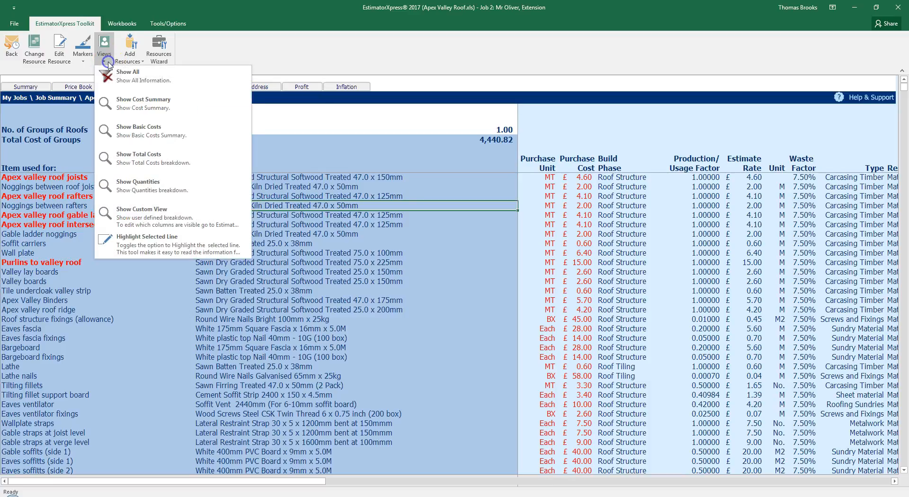
pyautogui.click(139, 242)
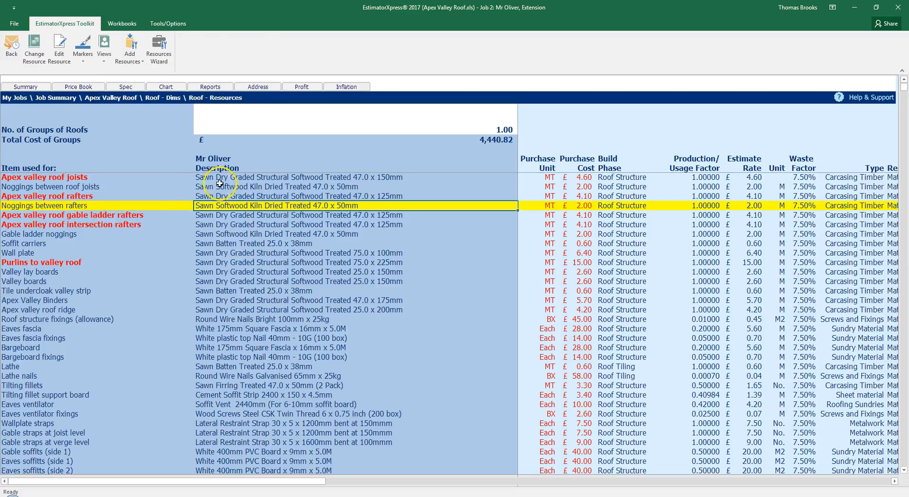
pyautogui.click(266, 214)
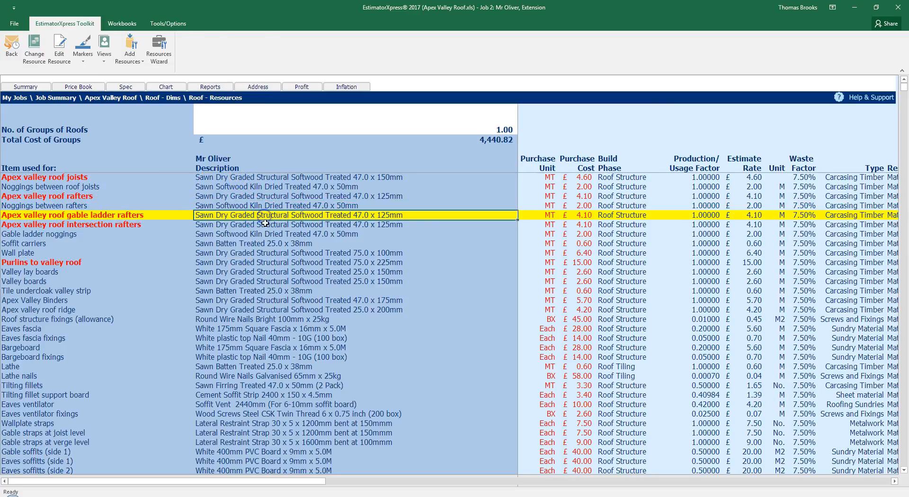
pyautogui.click(267, 225)
pyautogui.click(269, 262)
pyautogui.click(272, 272)
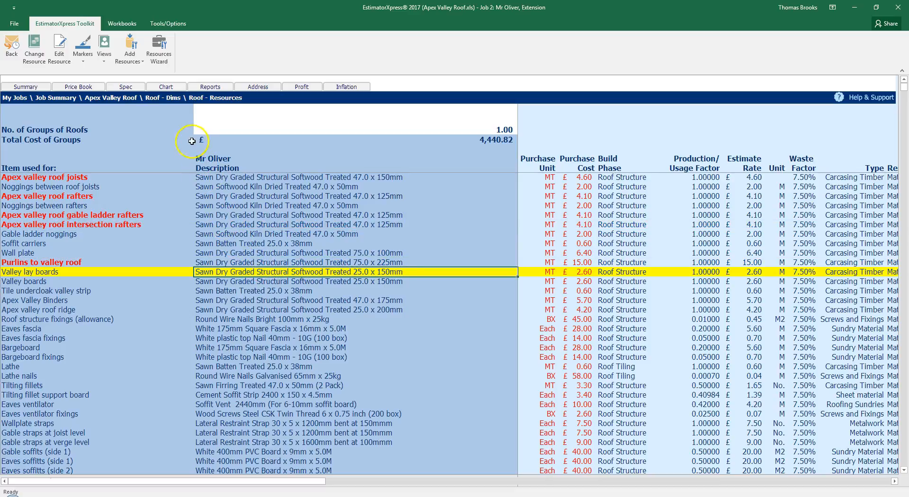
# Open the Resources Wizard and review the materials used for the ridge, noggings between rafters, roof joists and purlins
pyautogui.click(158, 46)
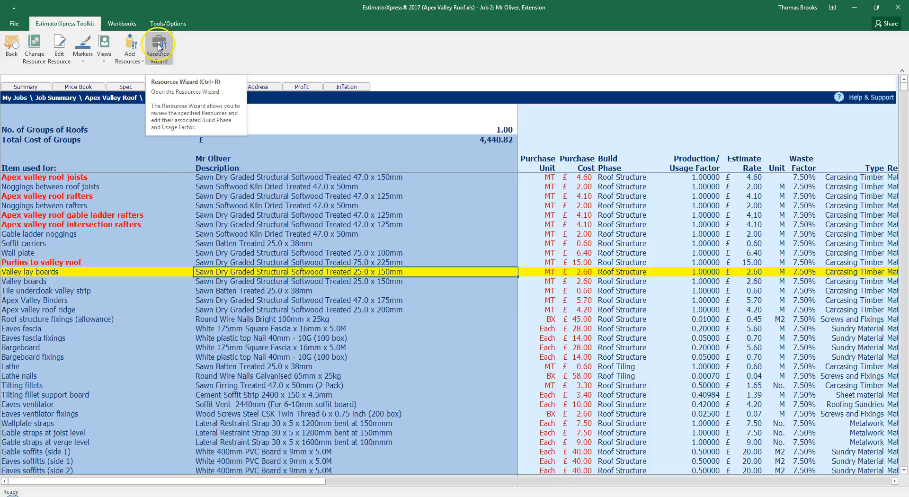
pyautogui.click(158, 46)
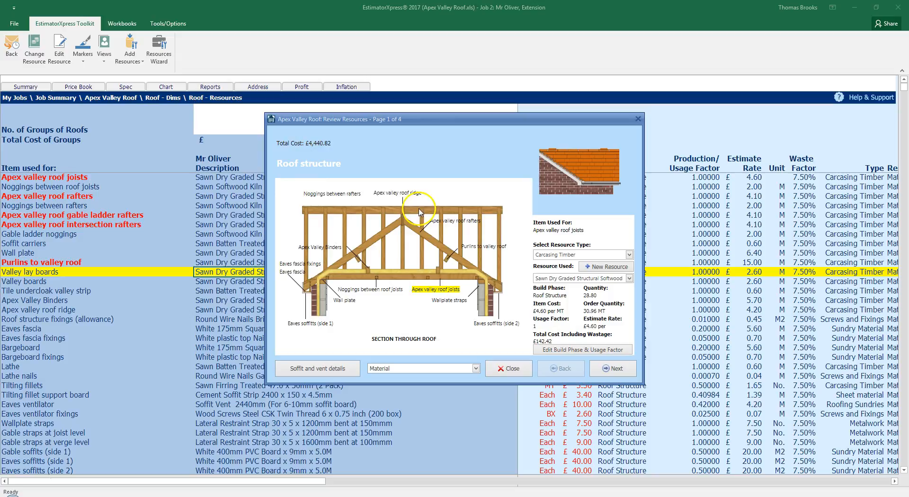
pyautogui.click(411, 194)
pyautogui.click(348, 194)
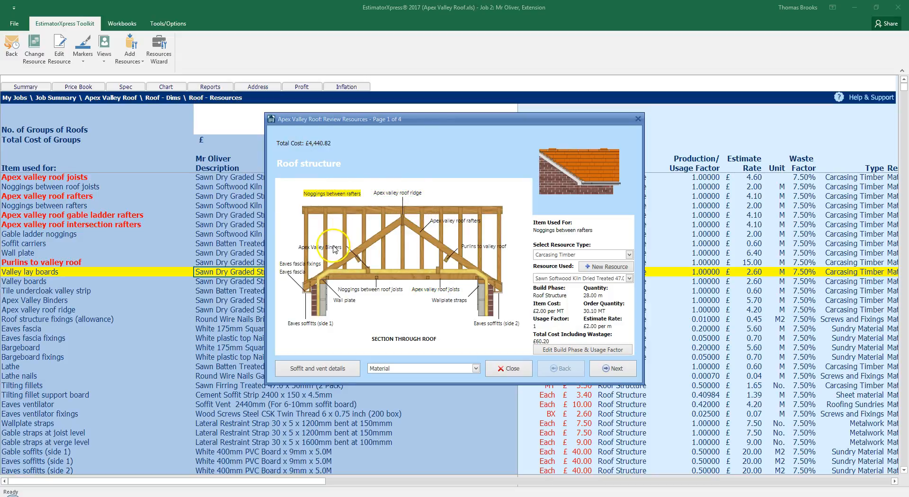
pyautogui.click(425, 290)
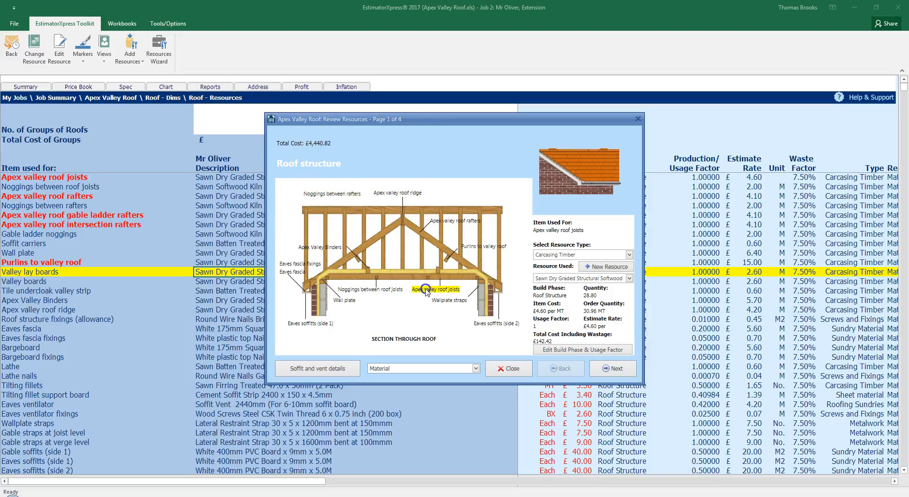
pyautogui.click(482, 246)
# Change the apex valley roof rafters resource to Sawn Dry Graded Structural Softwood Treated 47.0 x 150mm
pyautogui.click(461, 222)
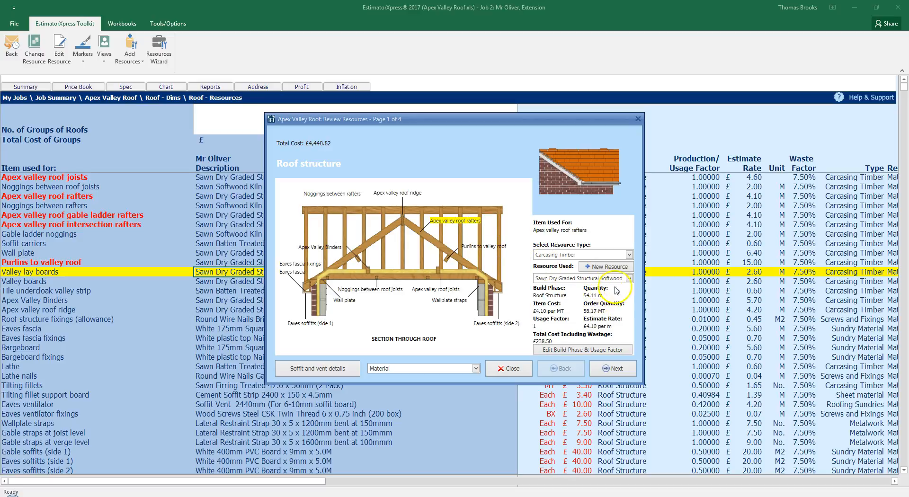
pyautogui.click(629, 280)
pyautogui.click(628, 280)
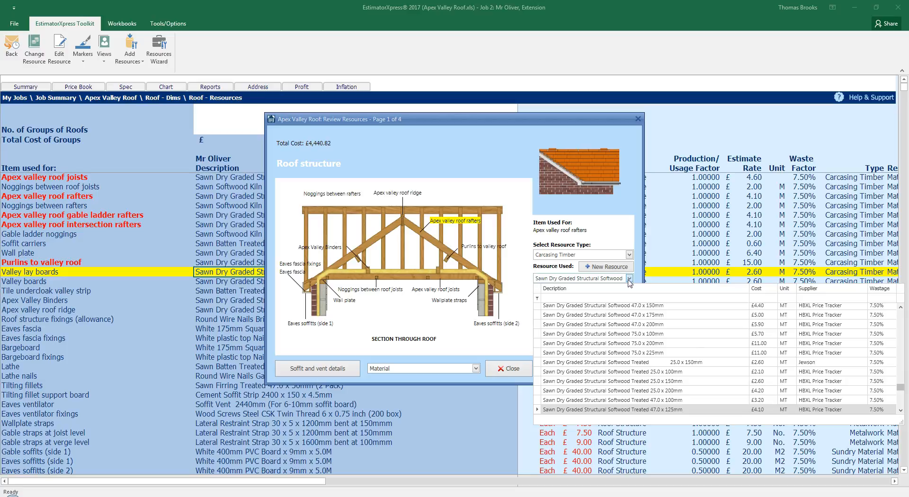
pyautogui.scroll(-1, 653, 341)
pyautogui.click(686, 374)
pyautogui.click(683, 392)
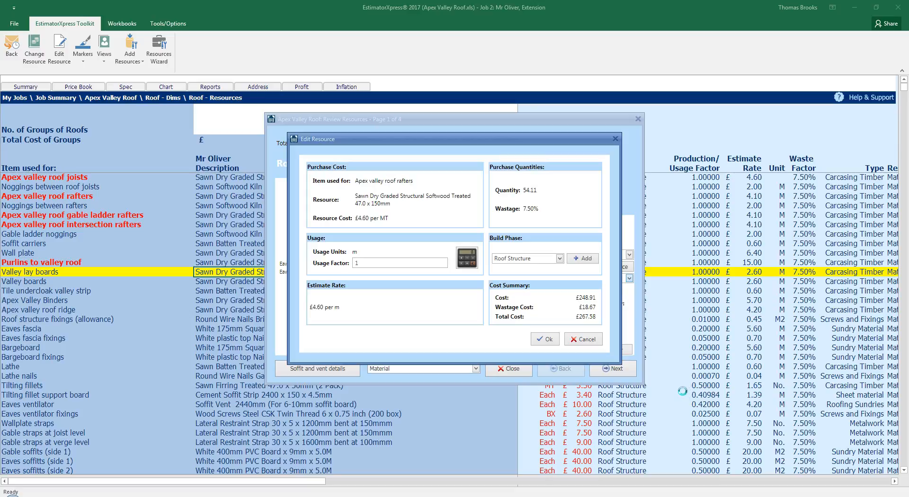
# Check the rafter timber's usage factor calculation, keep the factor at 1, and accept the resource change
pyautogui.click(466, 258)
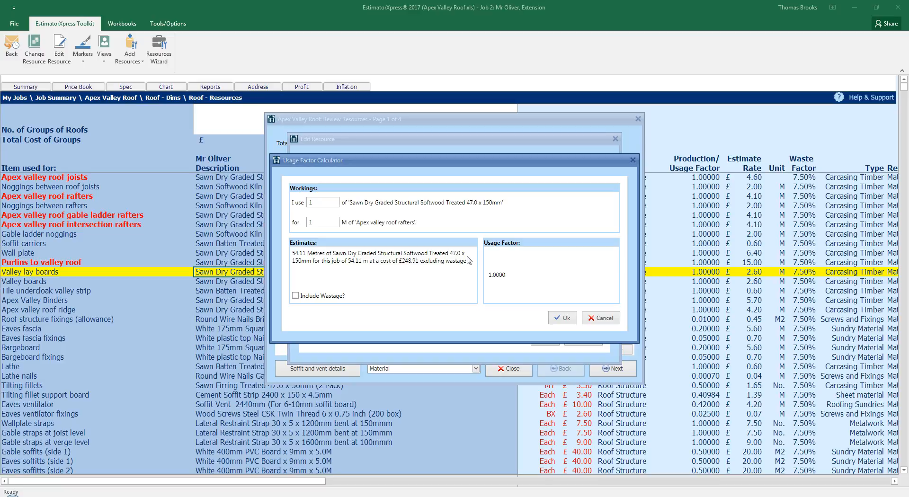
pyautogui.click(557, 319)
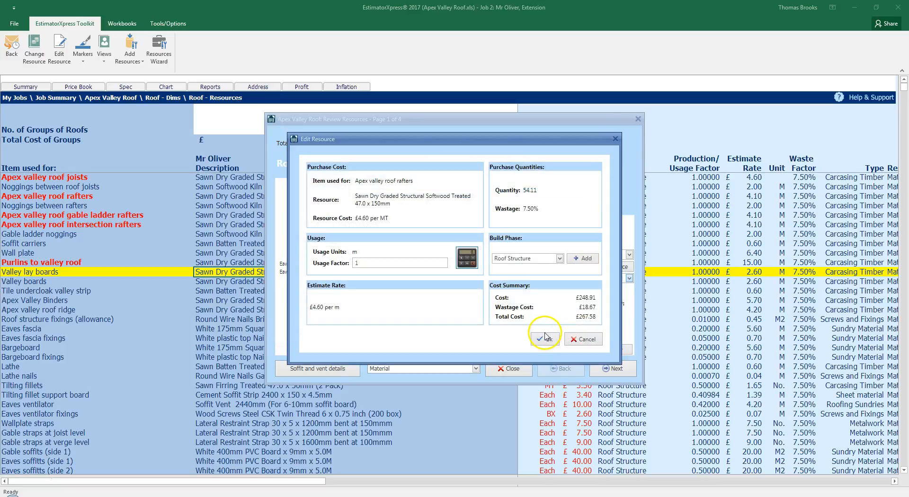
pyautogui.click(545, 338)
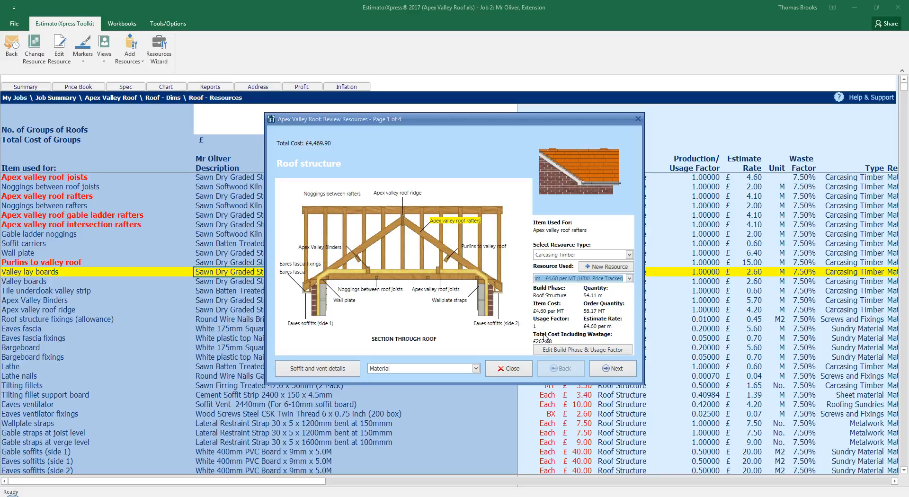
# Switch the resource review to Labour, Plant, Subcontract & Sundry and select Fix valley roof rafters
pyautogui.click(475, 369)
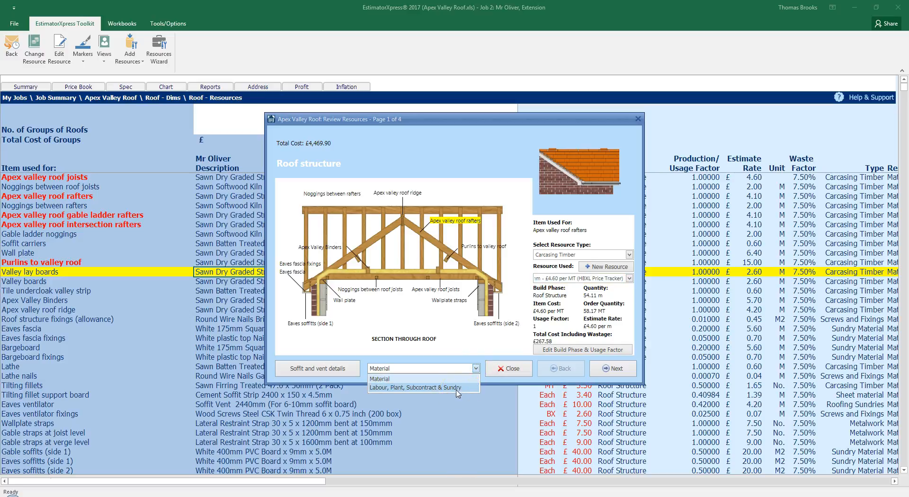
pyautogui.click(457, 389)
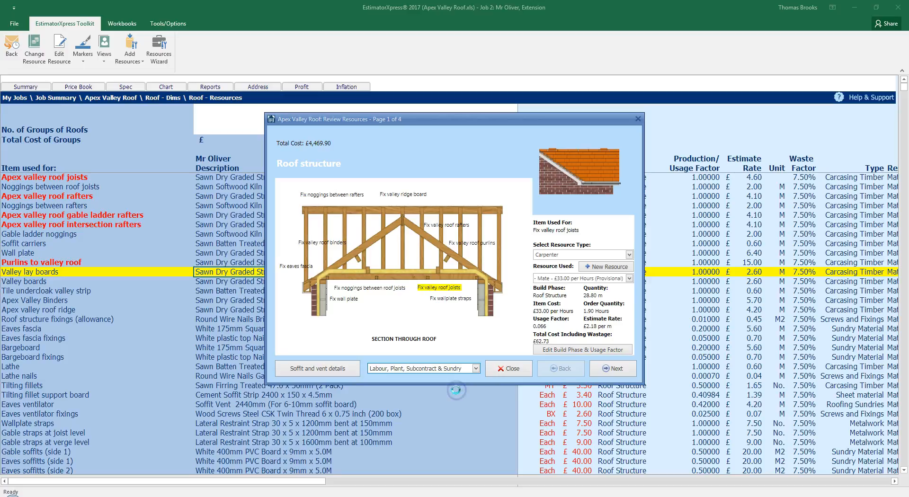
pyautogui.click(441, 226)
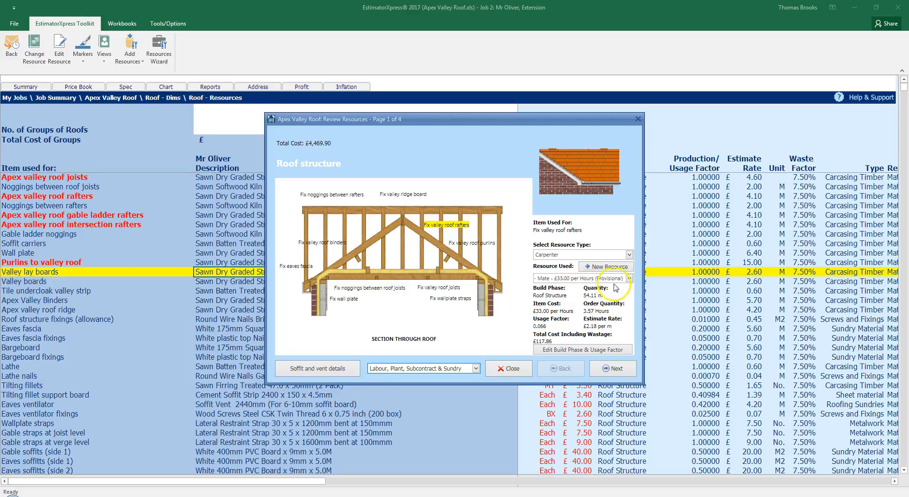
# Open the usage factor calculator for fixing the valley roof rafters and set the Joiner + Mate time unit to Minutes
pyautogui.click(577, 353)
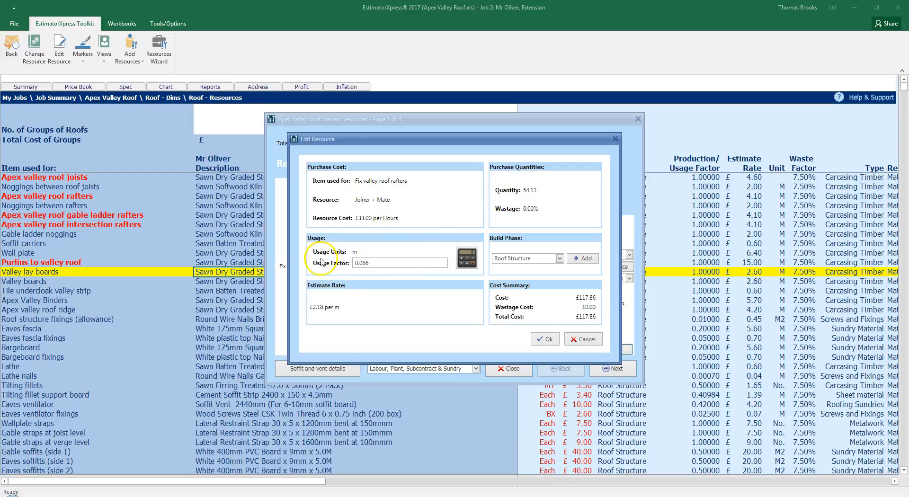
pyautogui.click(466, 257)
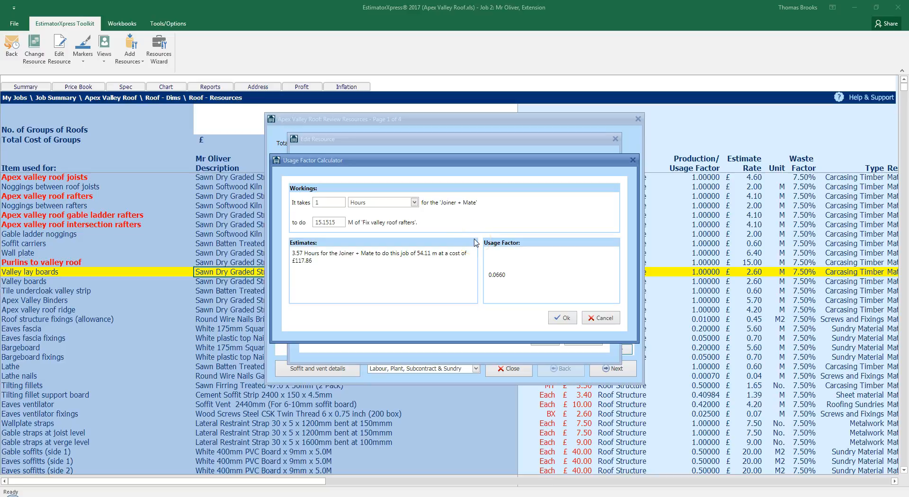
pyautogui.click(414, 203)
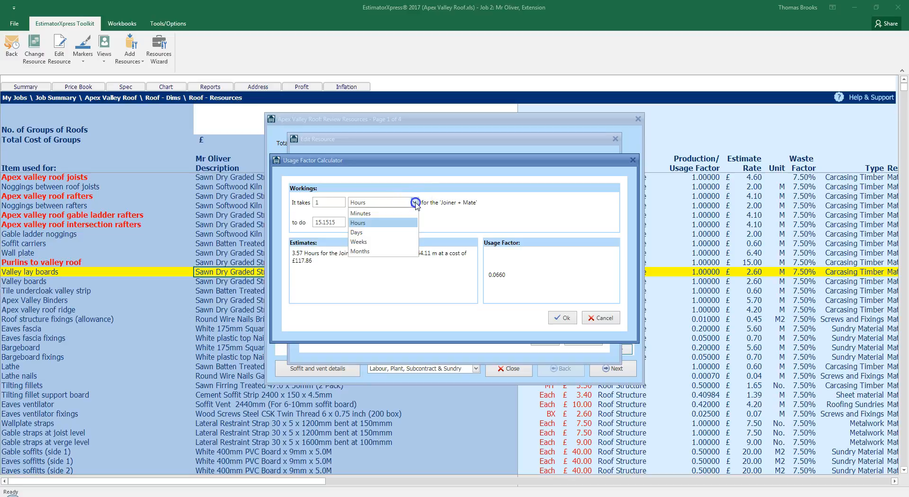
pyautogui.click(393, 209)
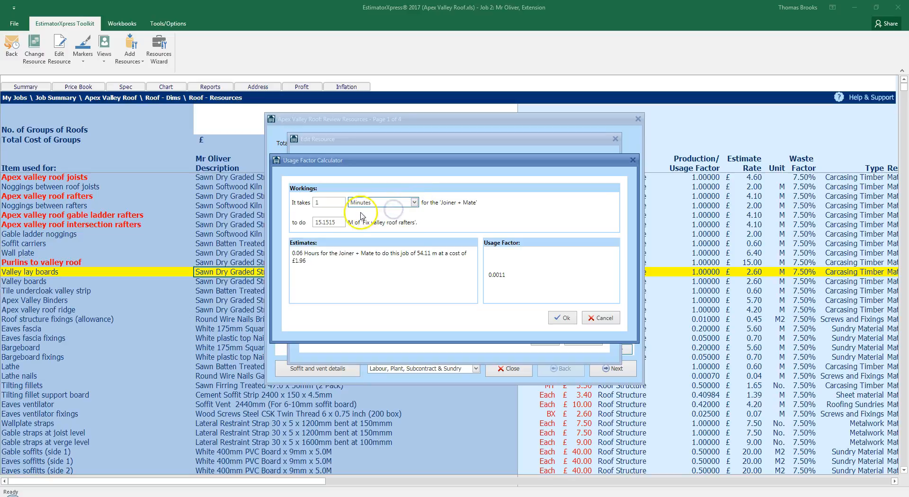
pyautogui.moveTo(344, 223); pyautogui.dragTo(288, 231)
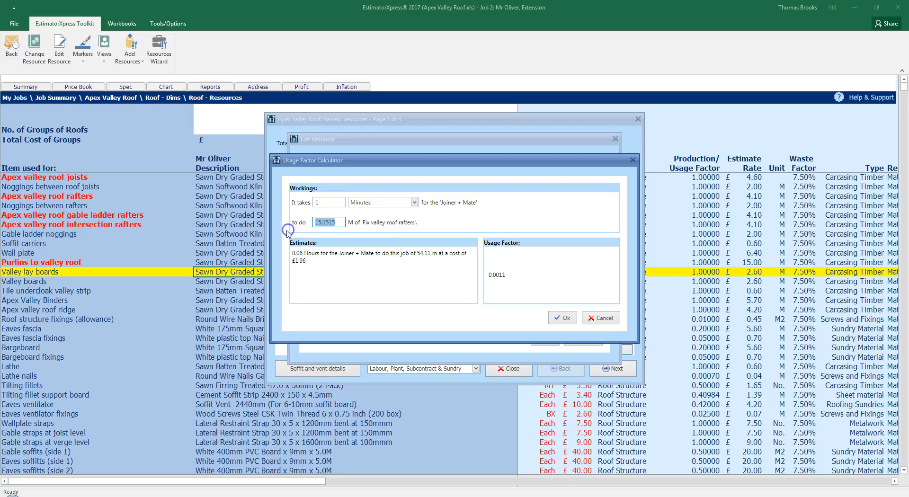
pyautogui.write('4')
pyautogui.click(378, 276)
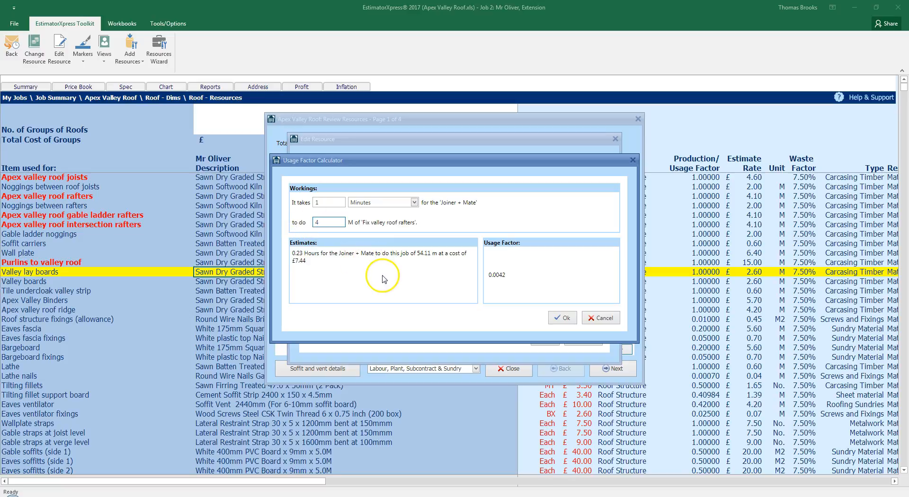
# Set the Joiner + Mate to take 4 minutes per 1 m of valley roof rafters and accept the usage factor
pyautogui.moveTo(327, 203); pyautogui.dragTo(262, 200)
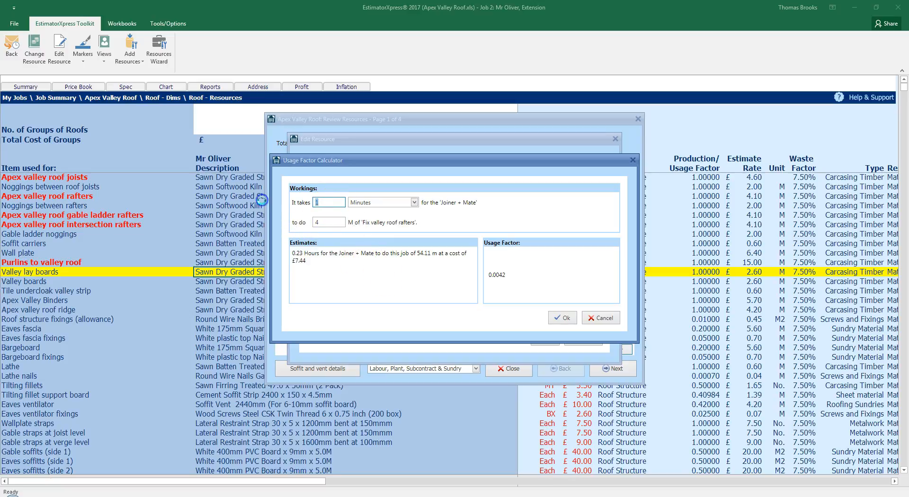
pyautogui.write('4')
pyautogui.moveTo(318, 220); pyautogui.dragTo(275, 225)
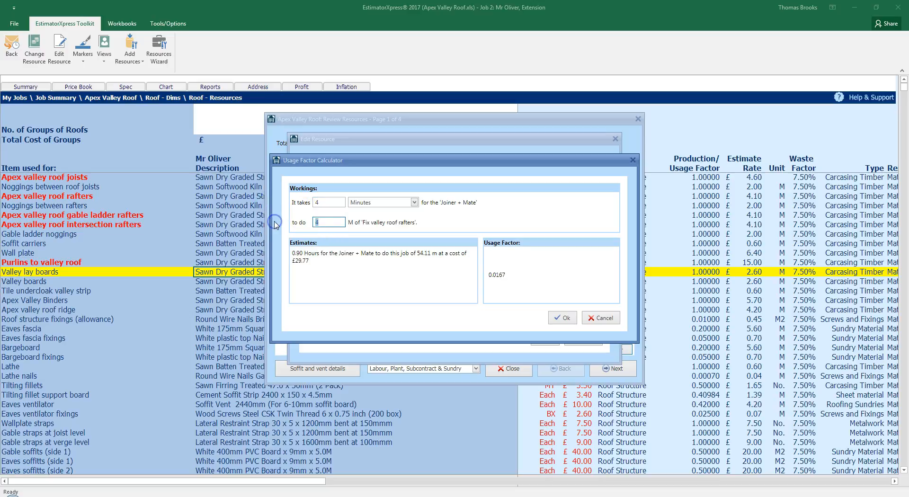
pyautogui.write('1')
pyautogui.click(365, 286)
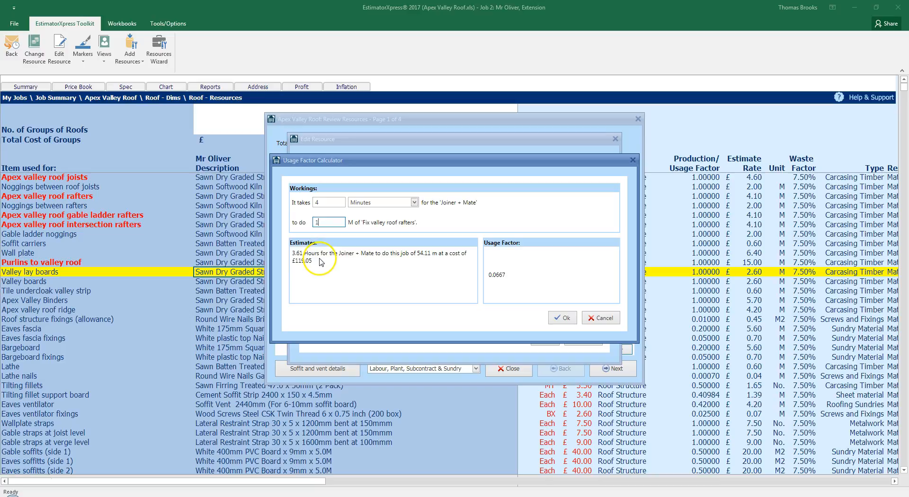
pyautogui.click(563, 317)
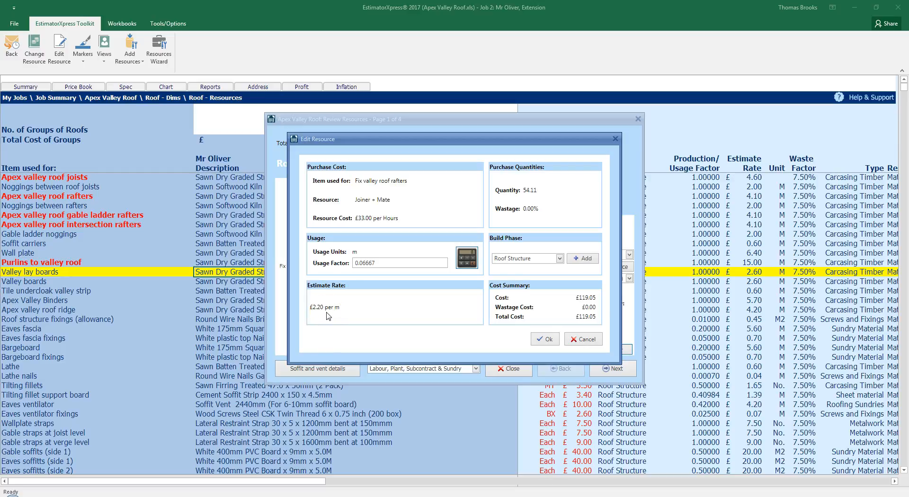
# Recheck the rafter fixing usage calculation and accept the edited labour resource
pyautogui.click(466, 258)
pyautogui.click(340, 221)
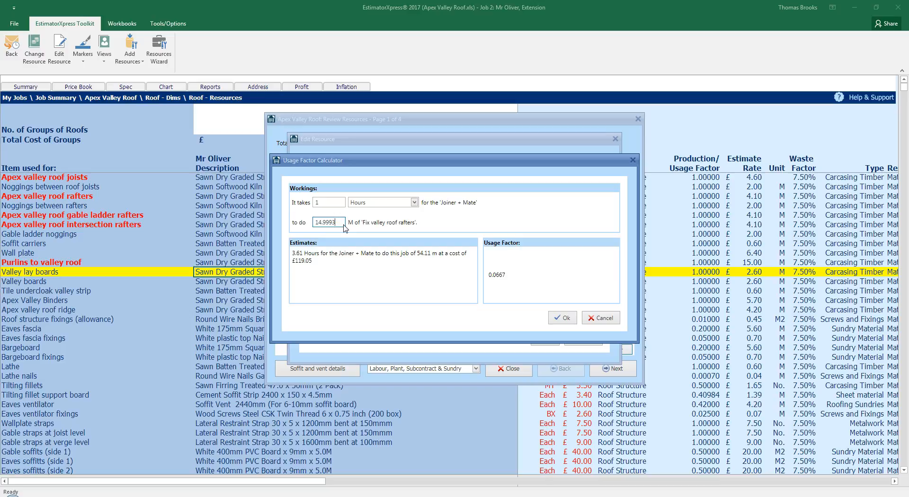
pyautogui.click(563, 318)
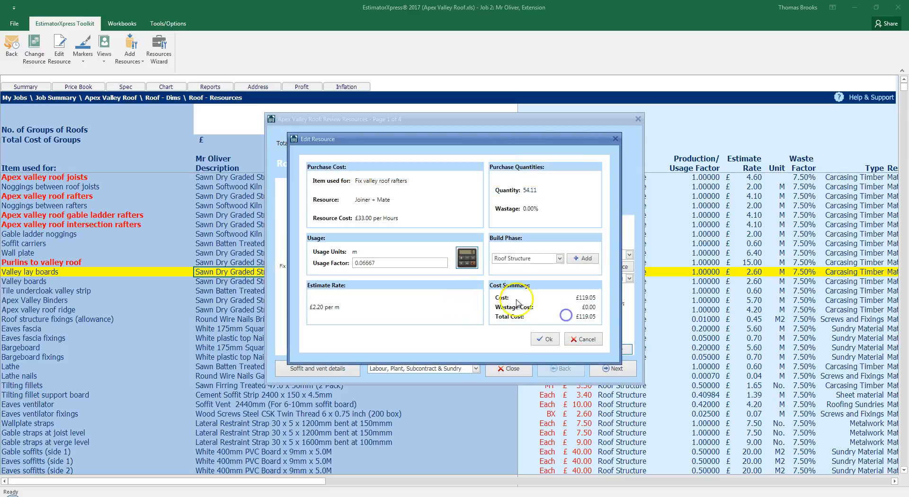
pyautogui.click(542, 338)
# Go to the structural side elevation page of the resource review and show its Material resources
pyautogui.click(608, 368)
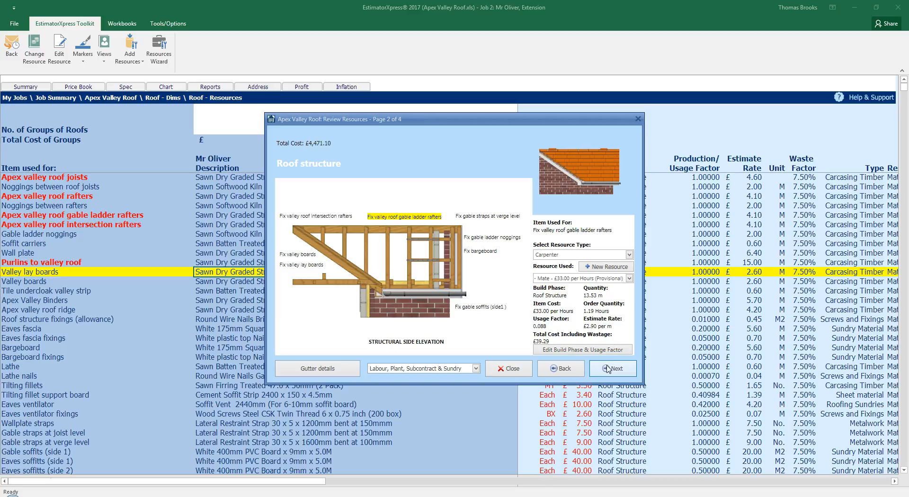
pyautogui.click(476, 369)
pyautogui.click(458, 379)
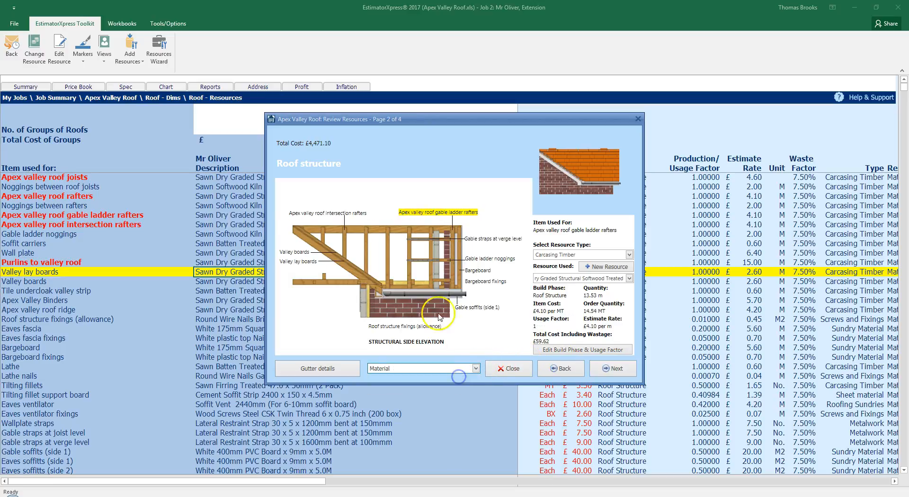
# Review the resource used for Tiles on the tiling details page, and go through the last page to finish the Resources Wizard
pyautogui.click(610, 372)
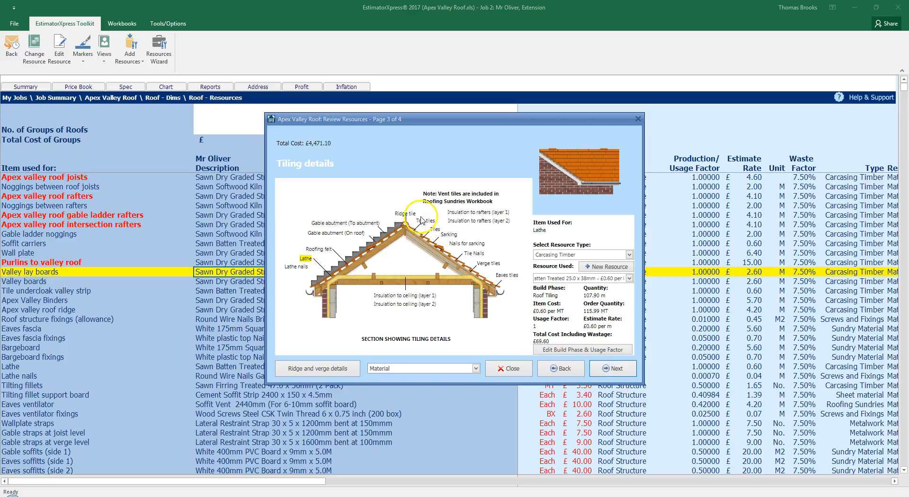
pyautogui.click(435, 230)
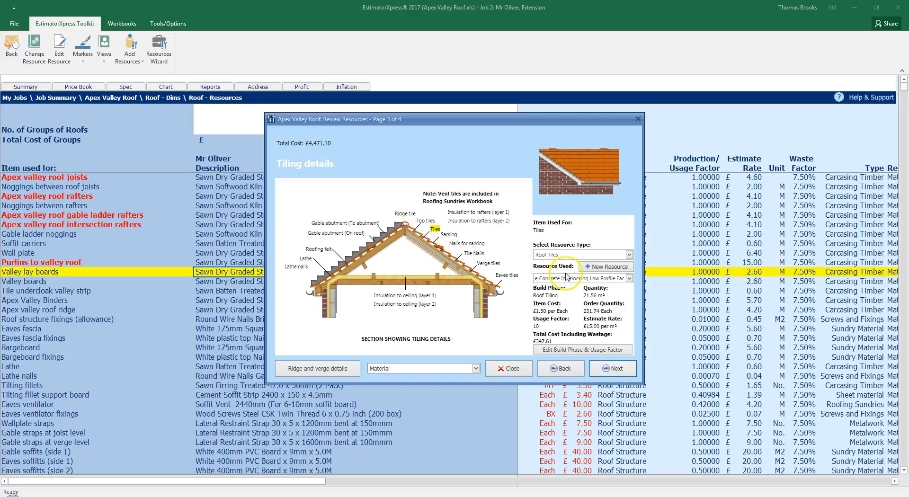
pyautogui.click(573, 286)
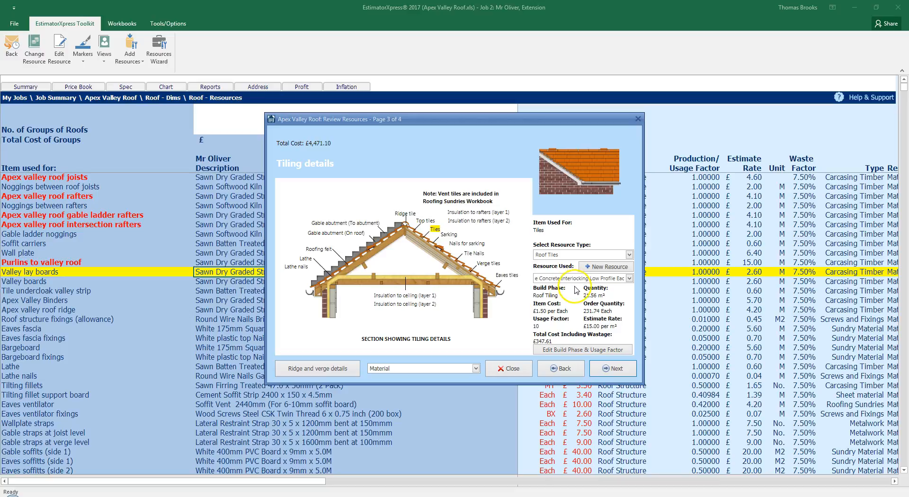
pyautogui.click(604, 368)
pyautogui.click(605, 368)
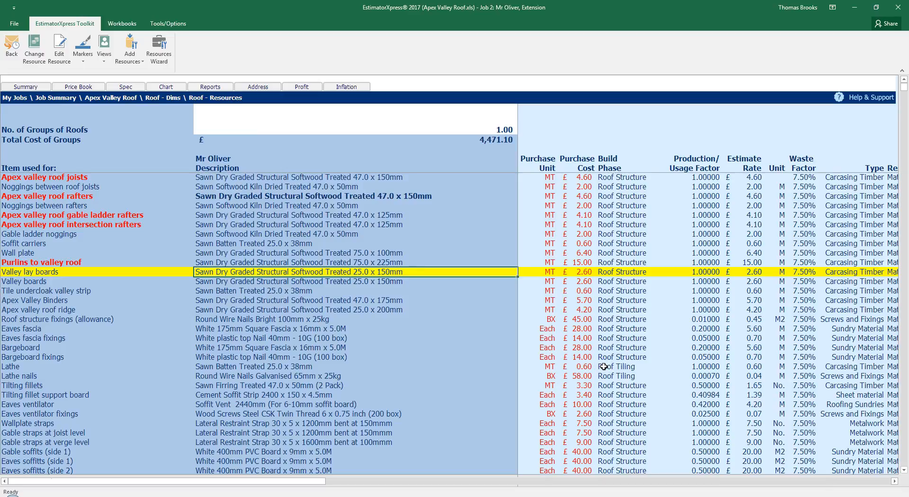
# Return to the Job Summary and mark the Apex Valley Roof workbook as completed
pyautogui.click(52, 97)
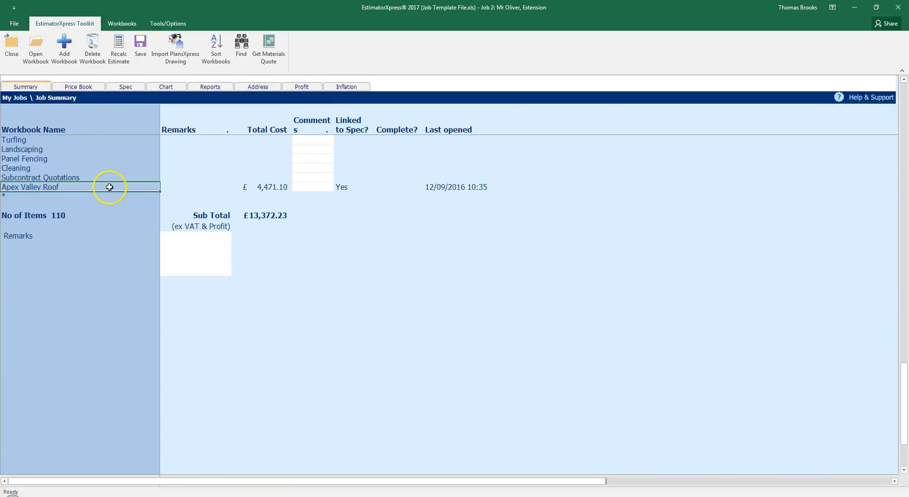
pyautogui.rightClick(110, 187)
pyautogui.click(158, 268)
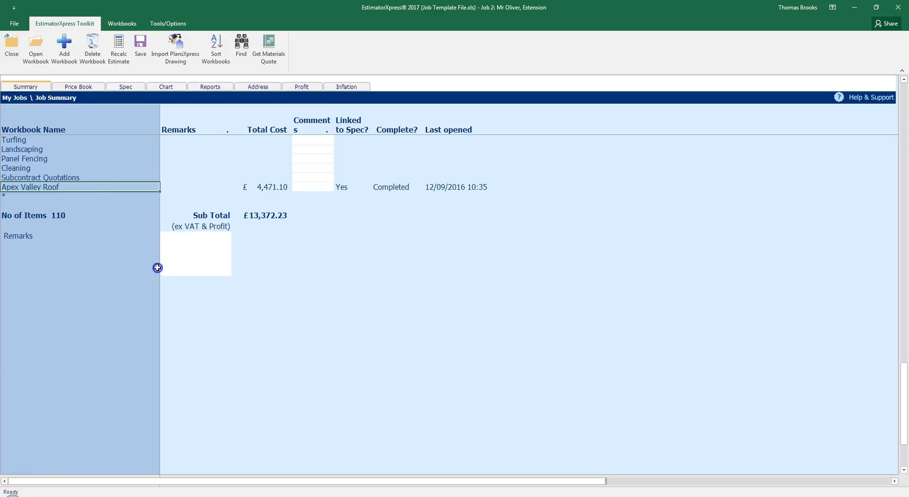